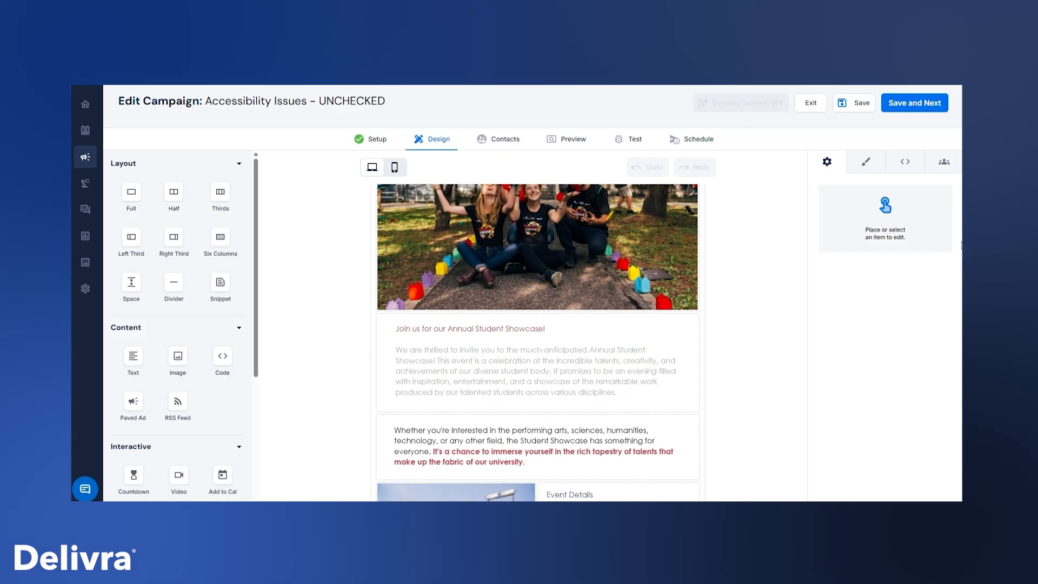
# Review the campaign's email design from the header photo down to the footer and back to its beginning
pyautogui.moveTo(960, 254); pyautogui.dragTo(960, 296)
pyautogui.scroll(-1, 960, 296)
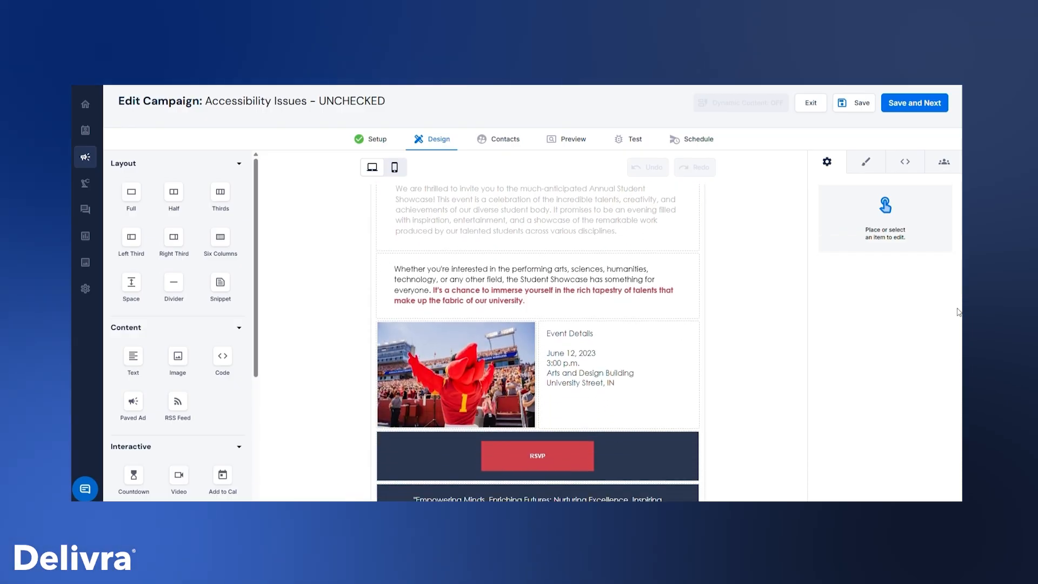
pyautogui.scroll(-2, 958, 316)
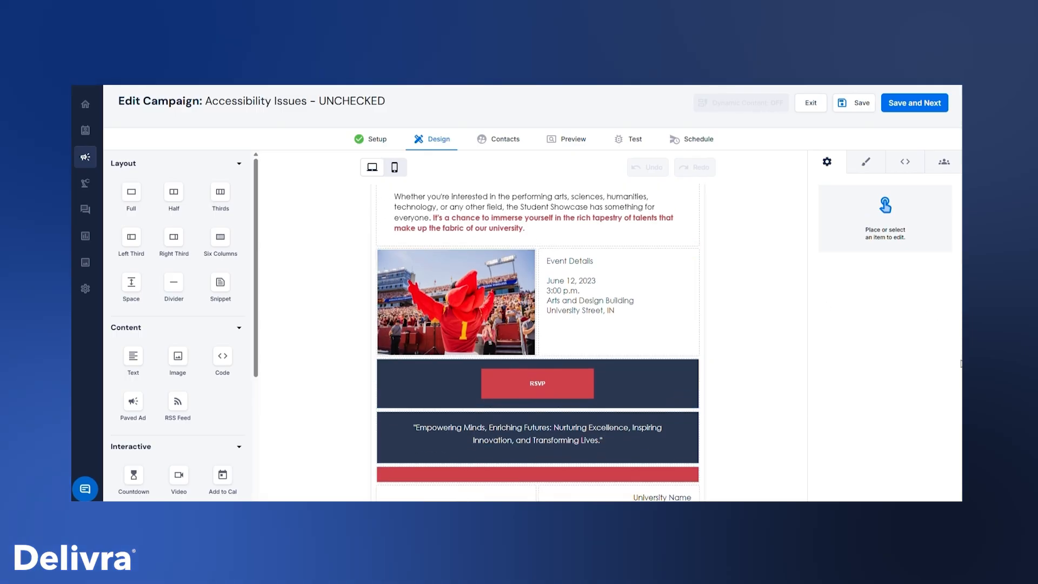
pyautogui.scroll(-1, 538, 343)
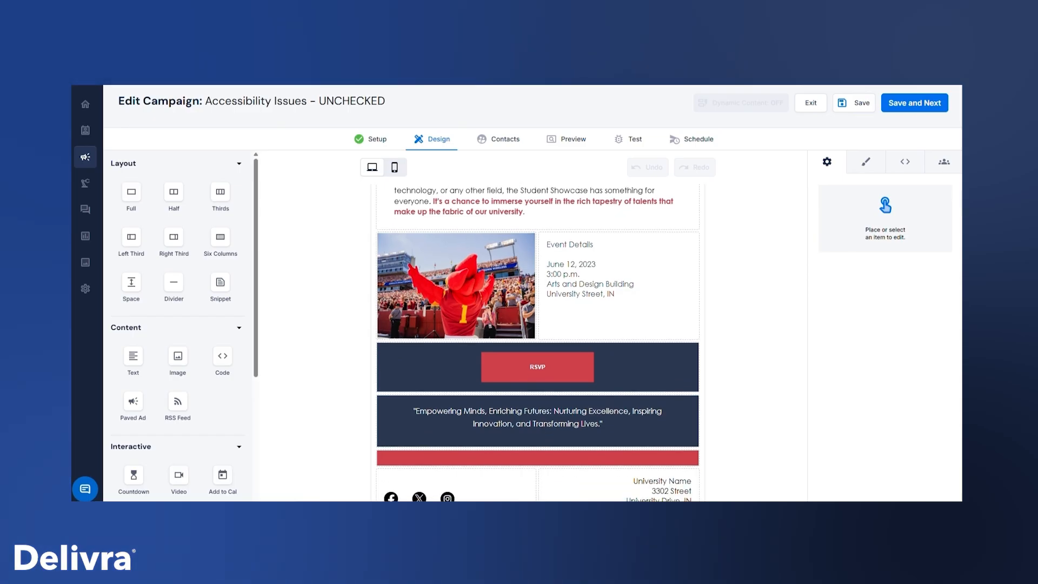
pyautogui.scroll(-2, 539, 342)
pyautogui.scroll(5, 539, 343)
pyautogui.scroll(10, 539, 343)
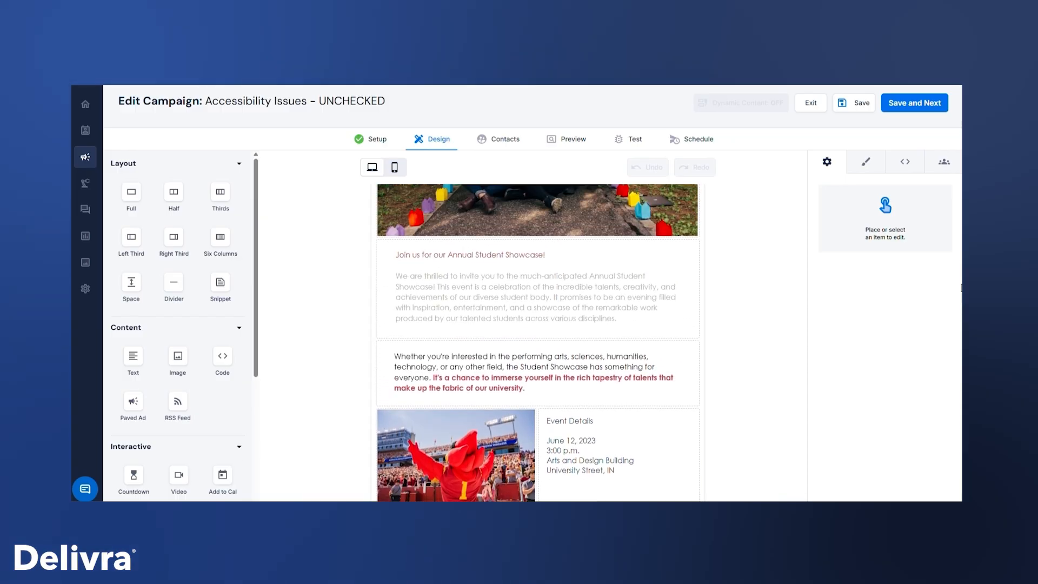
pyautogui.scroll(3, 538, 343)
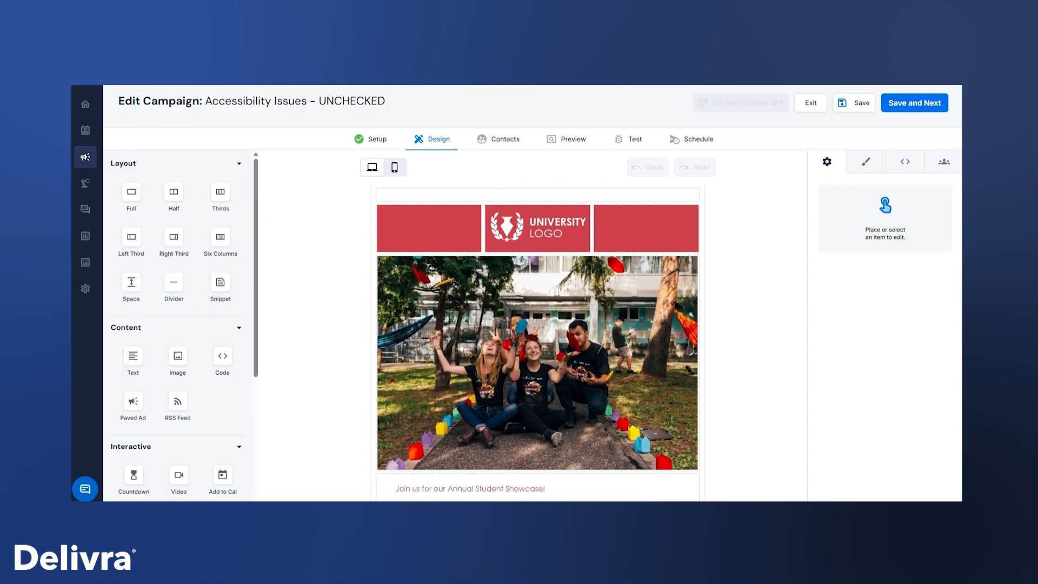
# Run the accessibility checks on the campaign from its preview stage
pyautogui.click(574, 140)
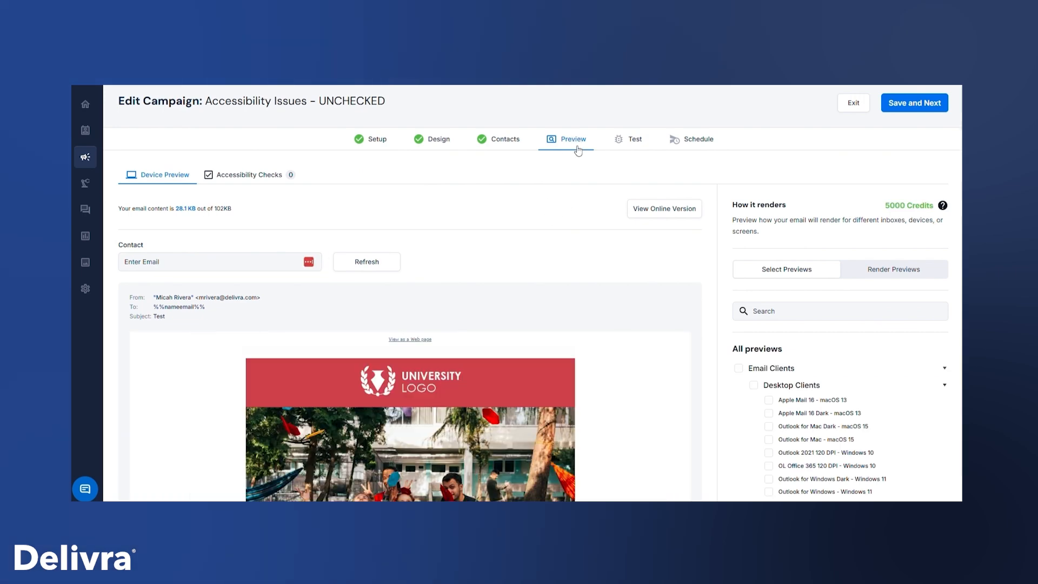
pyautogui.click(262, 178)
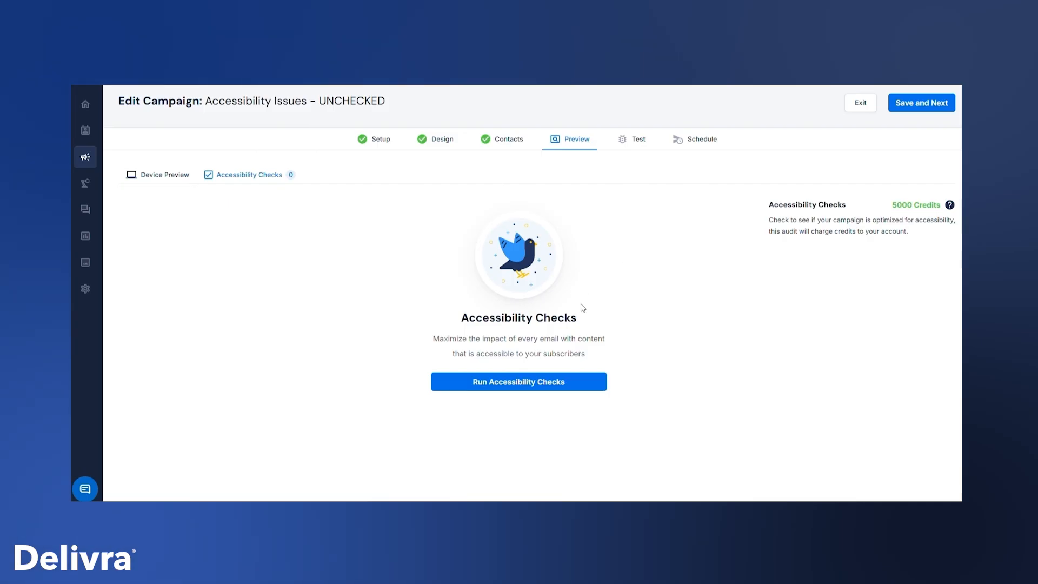
pyautogui.click(556, 388)
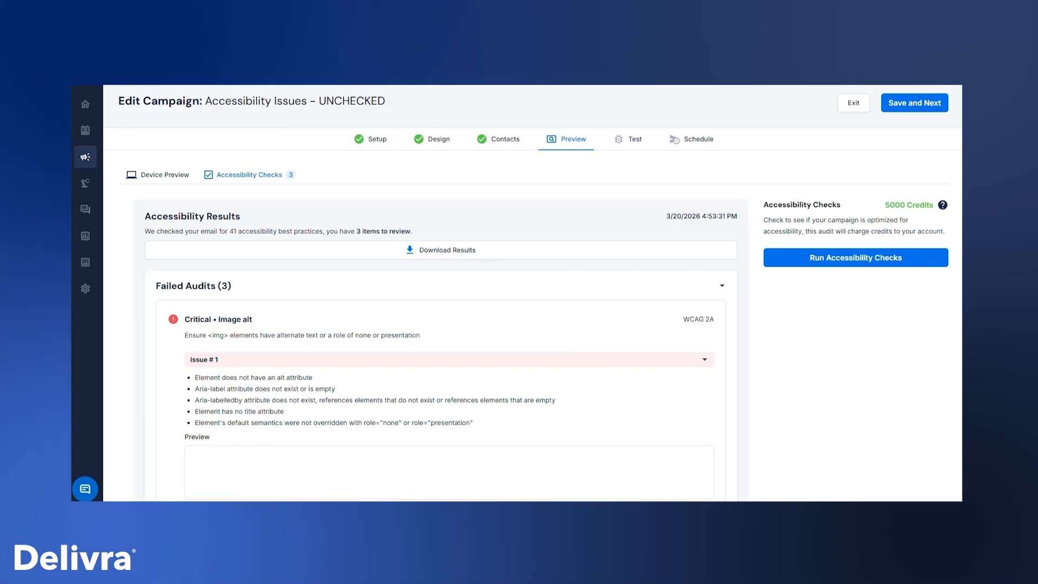
# Examine the failed audits for image alt text, color contrast and level-one heading in the accessibility results
pyautogui.scroll(-2, 535, 330)
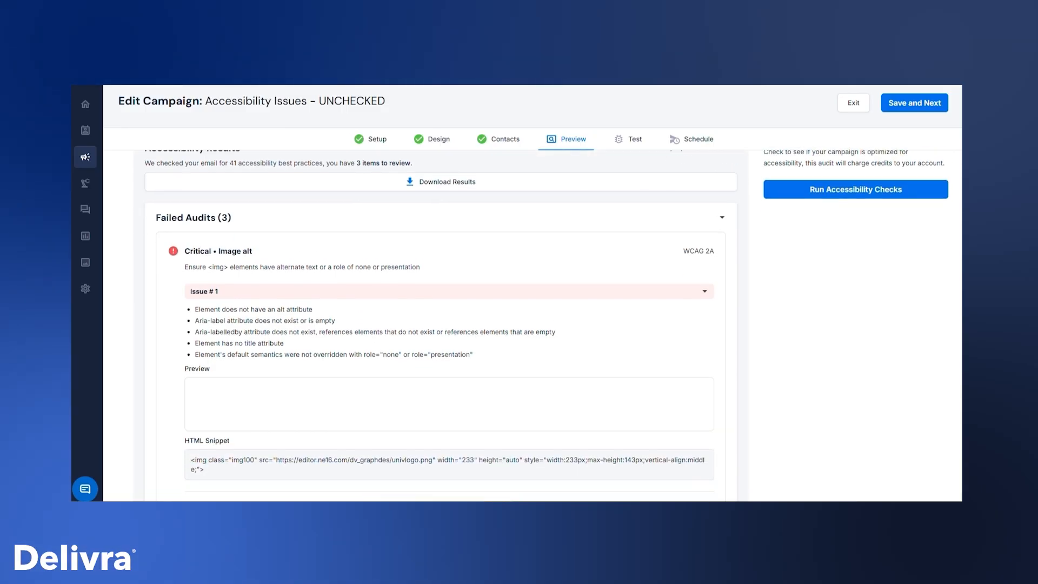
pyautogui.scroll(-1, 546, 326)
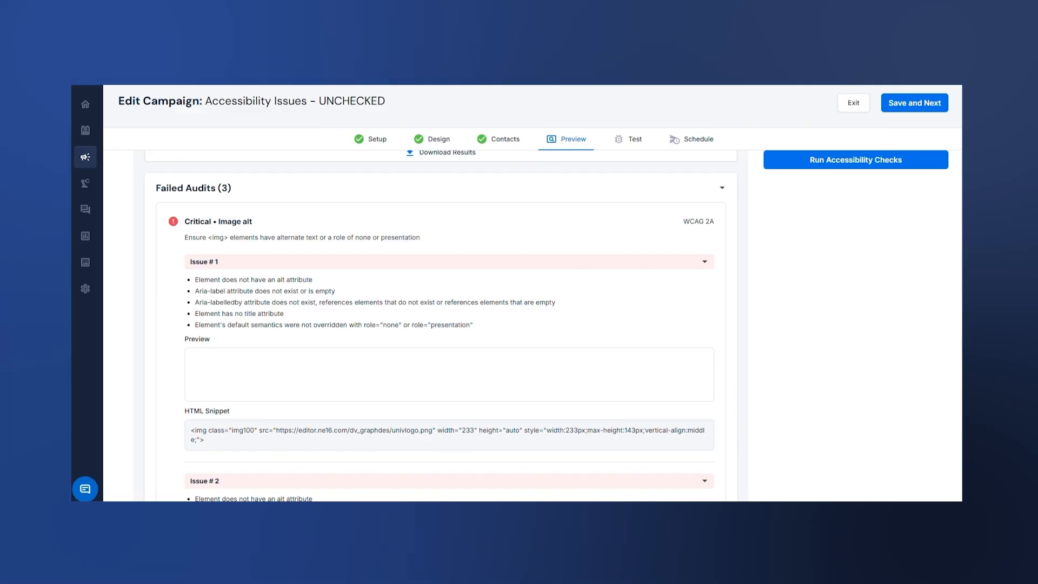
pyautogui.scroll(-4, 435, 326)
pyautogui.scroll(-6, 437, 326)
pyautogui.scroll(-4, 449, 326)
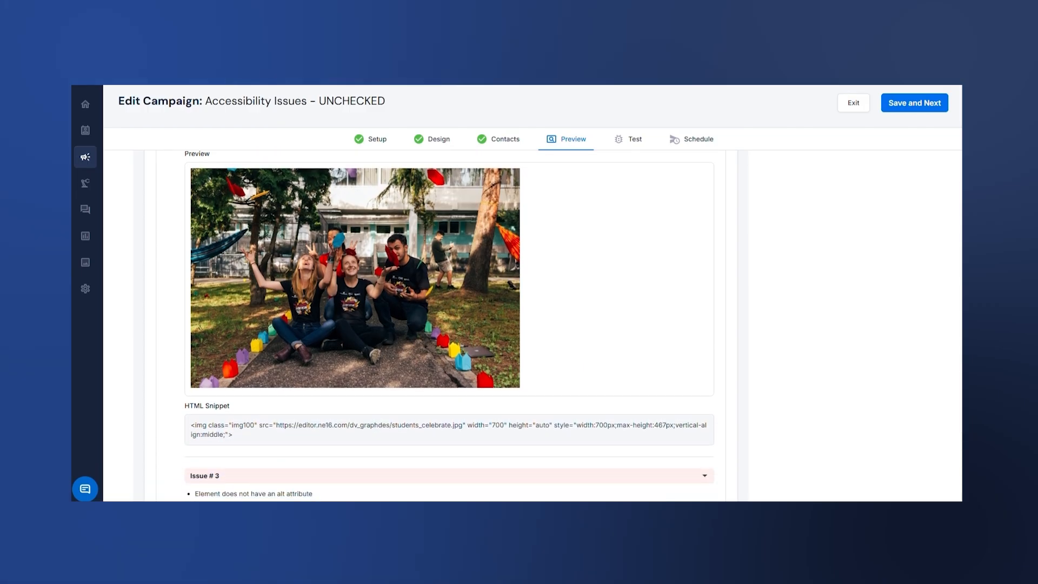
pyautogui.scroll(-7, 449, 326)
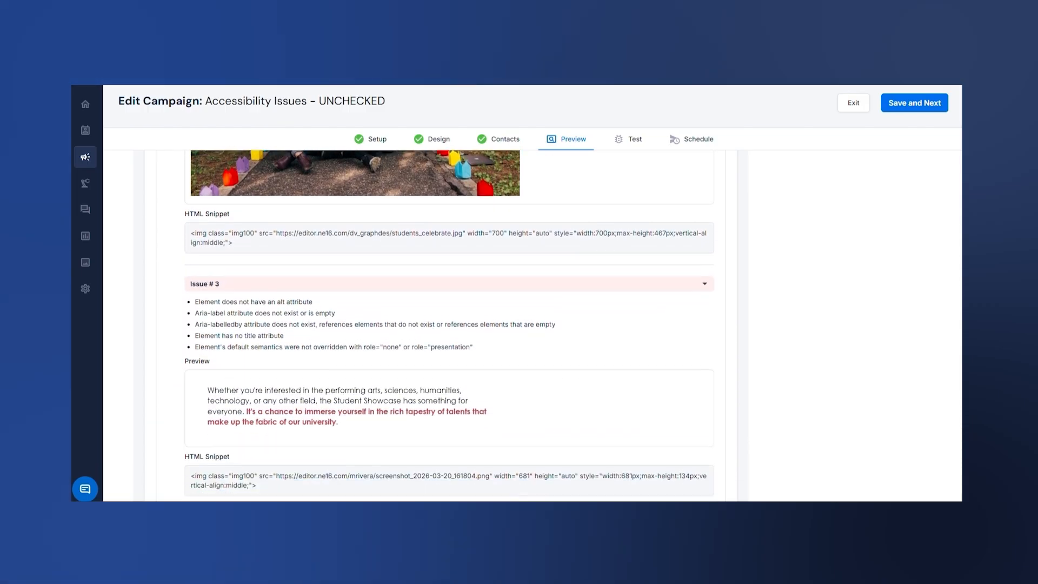
pyautogui.scroll(-9, 961, 212)
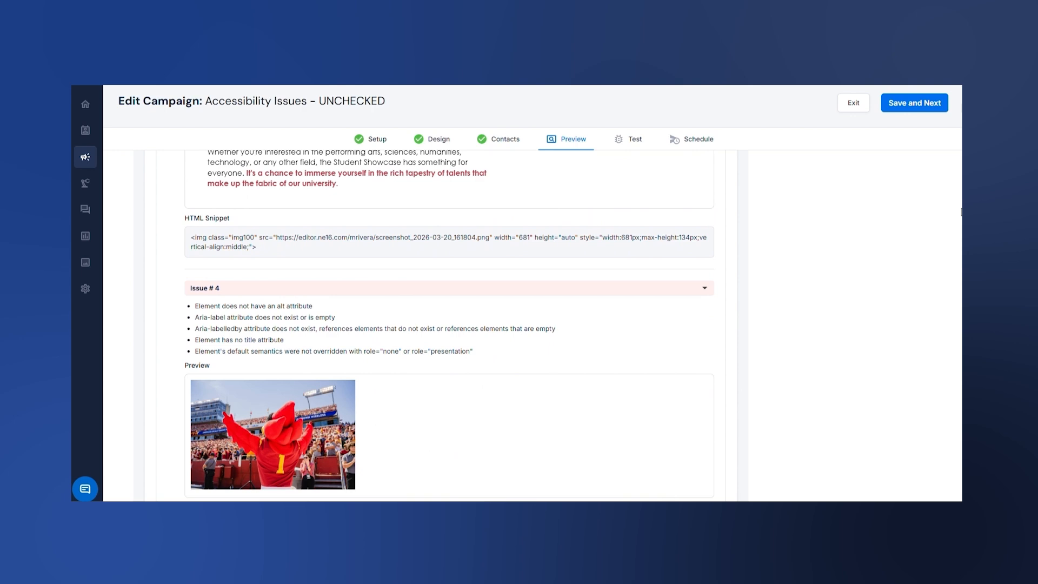
pyautogui.scroll(-11, 961, 212)
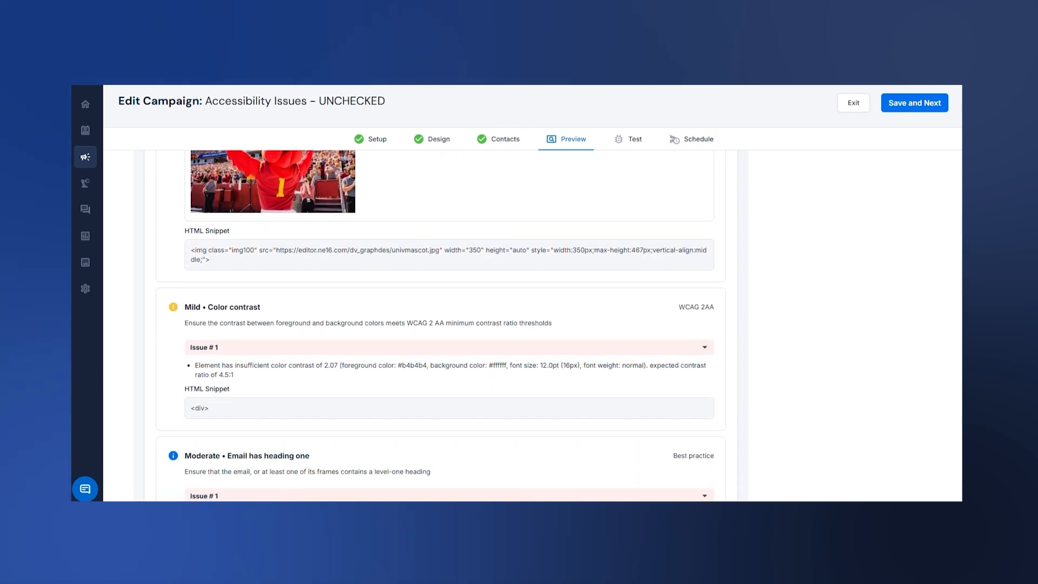
pyautogui.scroll(-3, 450, 326)
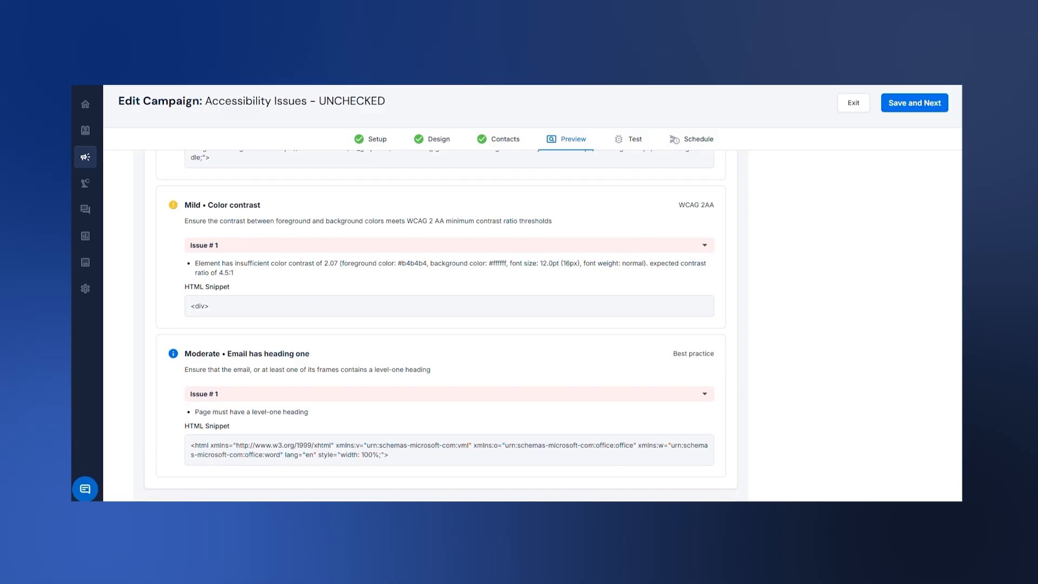
pyautogui.scroll(-4, 449, 326)
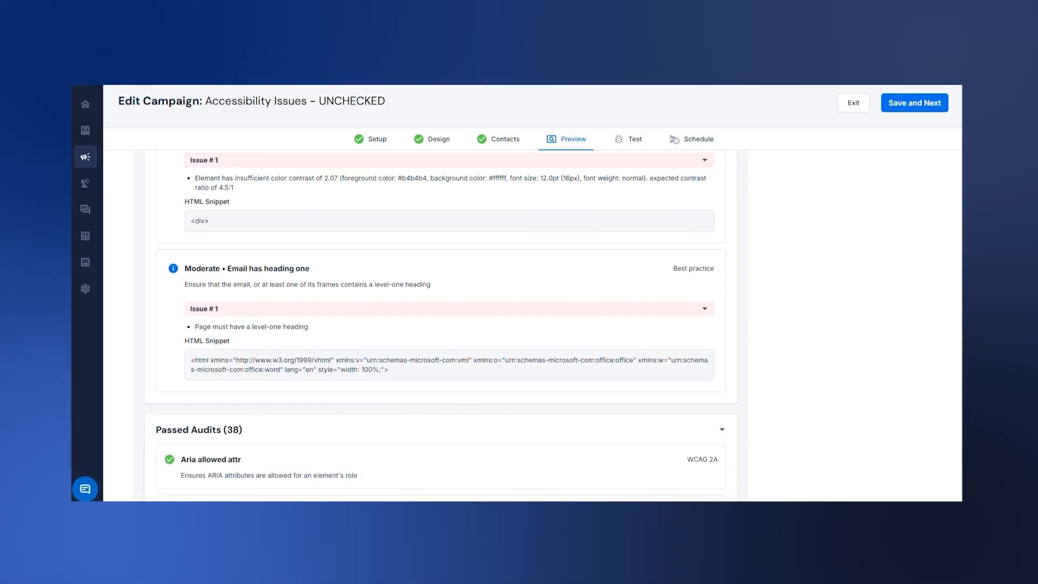
pyautogui.scroll(20, 535, 327)
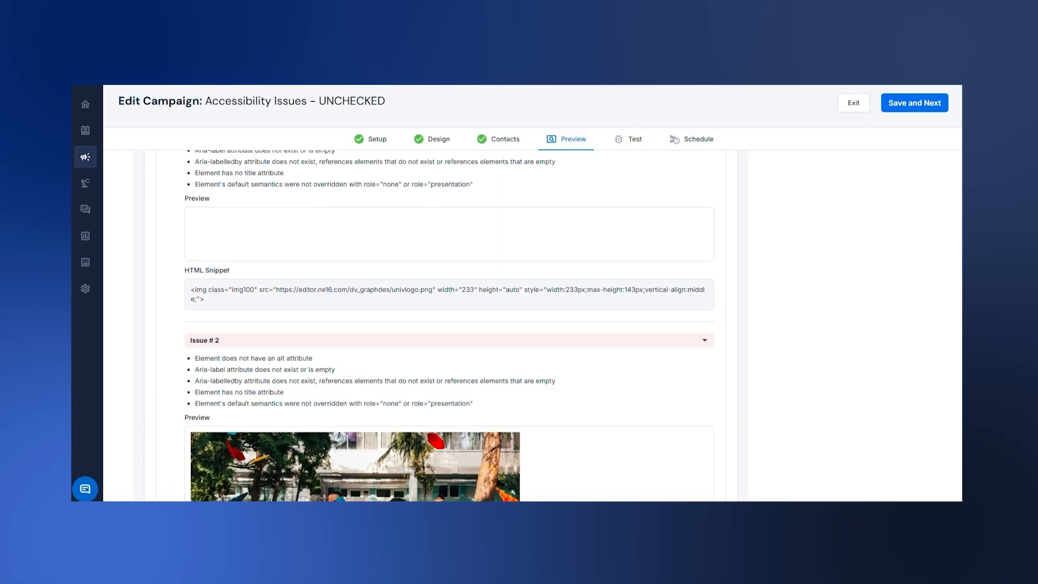
pyautogui.scroll(-4, 536, 326)
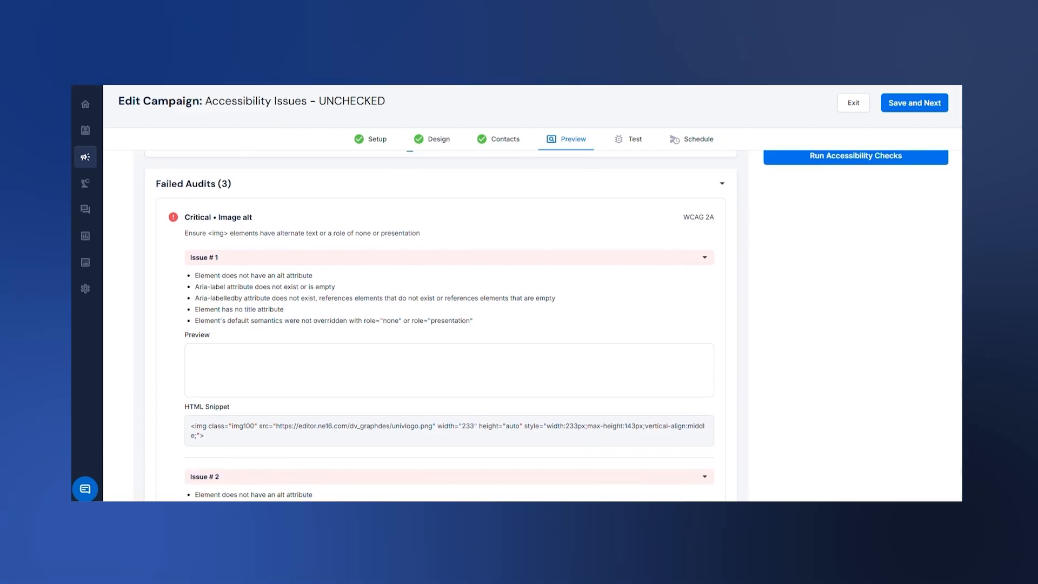
pyautogui.scroll(-3, 546, 323)
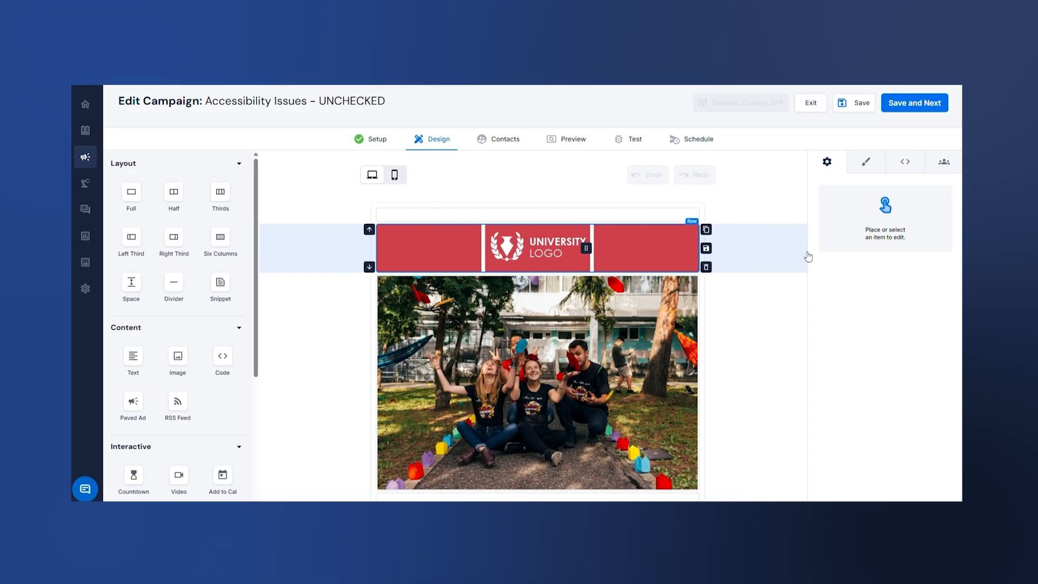
# Add alt text to the university logo image, describing it as an "Illustration of" the logo artwork
pyautogui.click(549, 252)
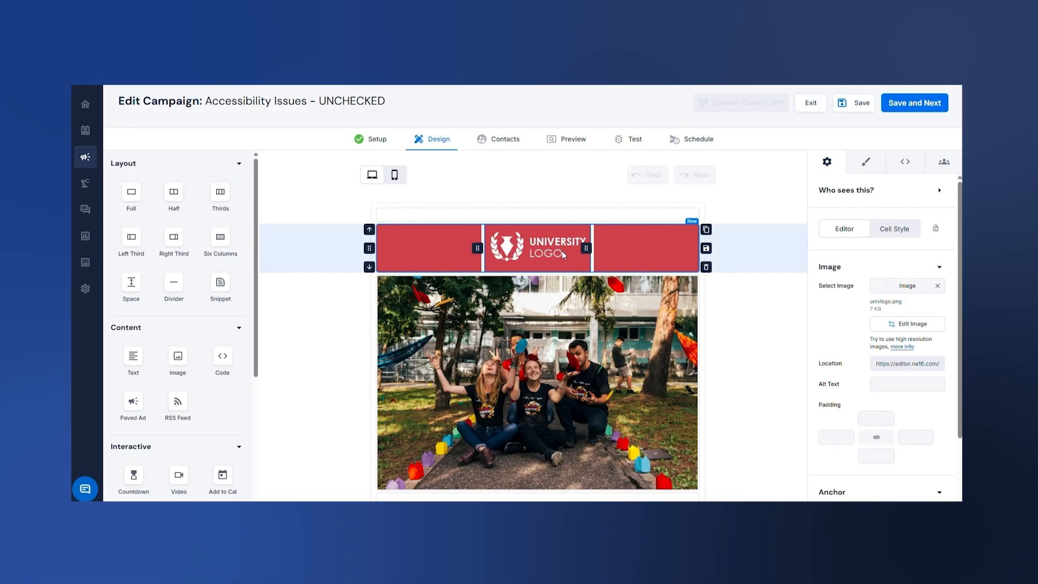
pyautogui.click(897, 385)
pyautogui.write('University Logo')
pyautogui.press('Home')
pyautogui.write('Illustration of')
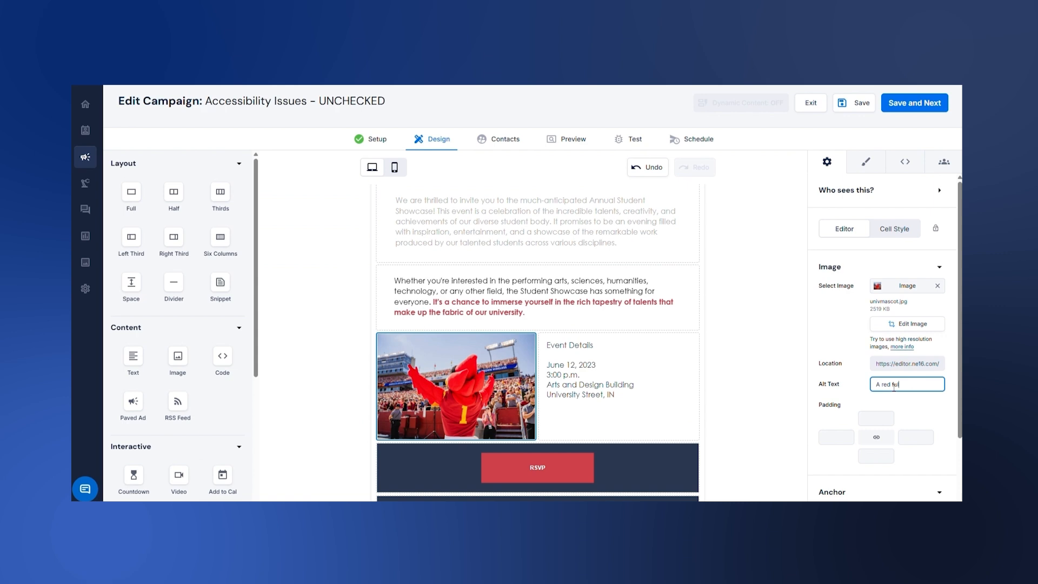
# Add alt text to the student and mascot photos, beginning "Four students sitting on" and "A red full-body mascot"
pyautogui.write('camera and the crowd appears in the backg')
pyautogui.press('BackSpace')
pyautogui.press('BackSpace')
pyautogui.press('BackSpace')
pyautogui.press('BackSpace')
pyautogui.press('BackSpace')
pyautogui.press('BackSpace')
pyautogui.press('BackSpace')
pyautogui.press('BackSpace')
pyautogui.press('BackSpace')
pyautogui.press('BackSpace')
pyautogui.press('BackSpace')
pyautogui.press('BackSpace')
pyautogui.press('BackSpace')
pyautogui.press('BackSpace')
pyautogui.press('BackSpace')
pyautogui.press('BackSpace')
pyautogui.press('BackSpace')
pyautogui.press('BackSpace')
pyautogui.press('BackSpace')
pyautogui.press('BackSpace')
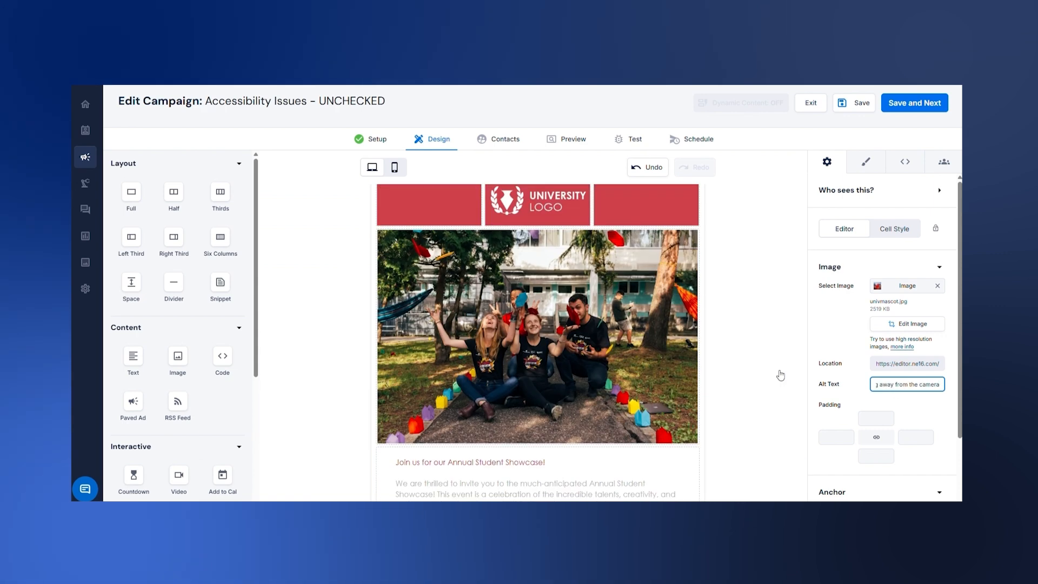
# Check the alt text of the logo, the student photo and the mascot photo in the design
pyautogui.click(544, 255)
pyautogui.scroll(-1, 543, 255)
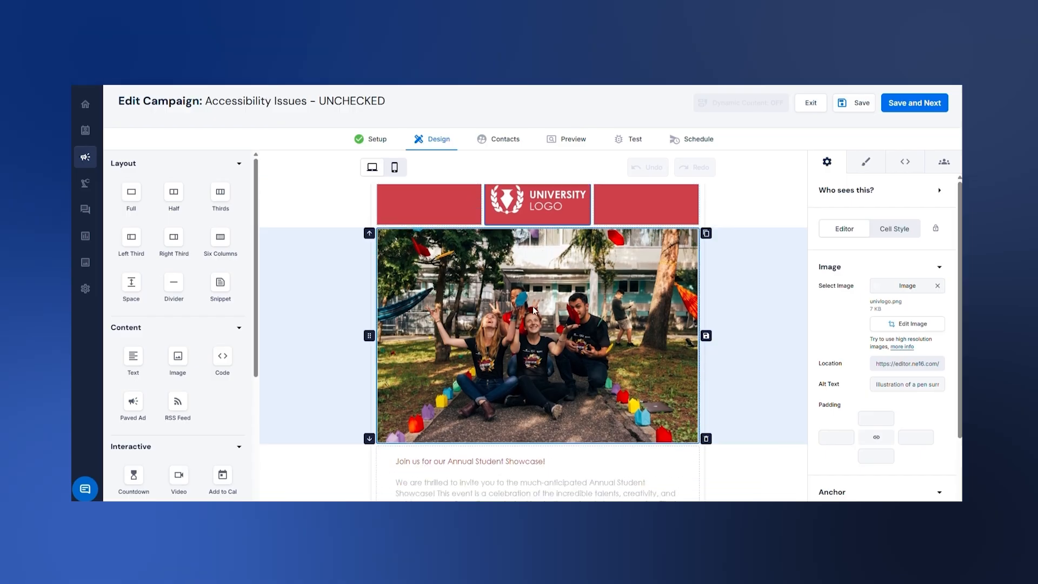
pyautogui.click(533, 306)
pyautogui.scroll(-5, 533, 306)
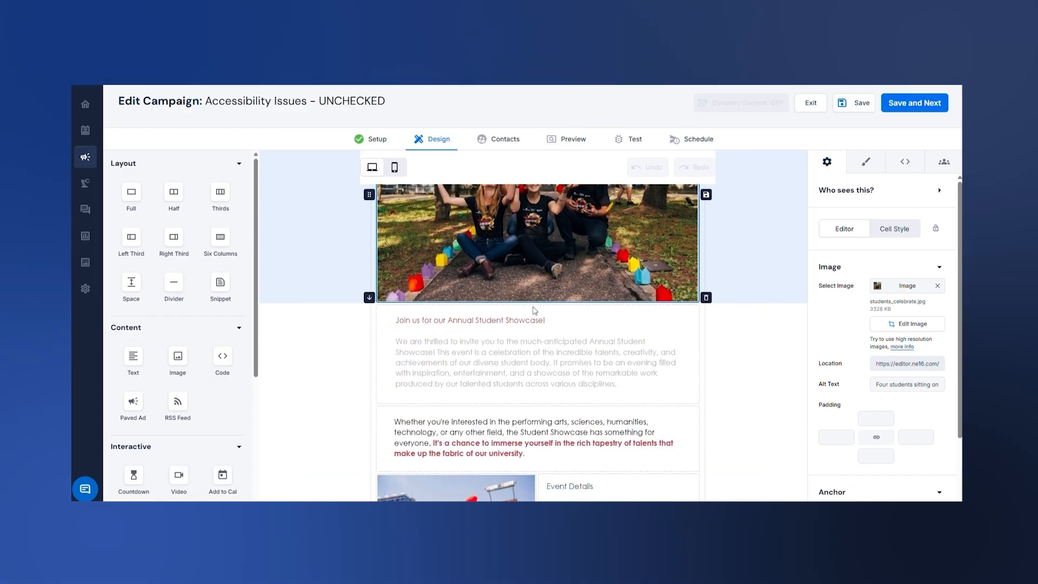
pyautogui.click(486, 364)
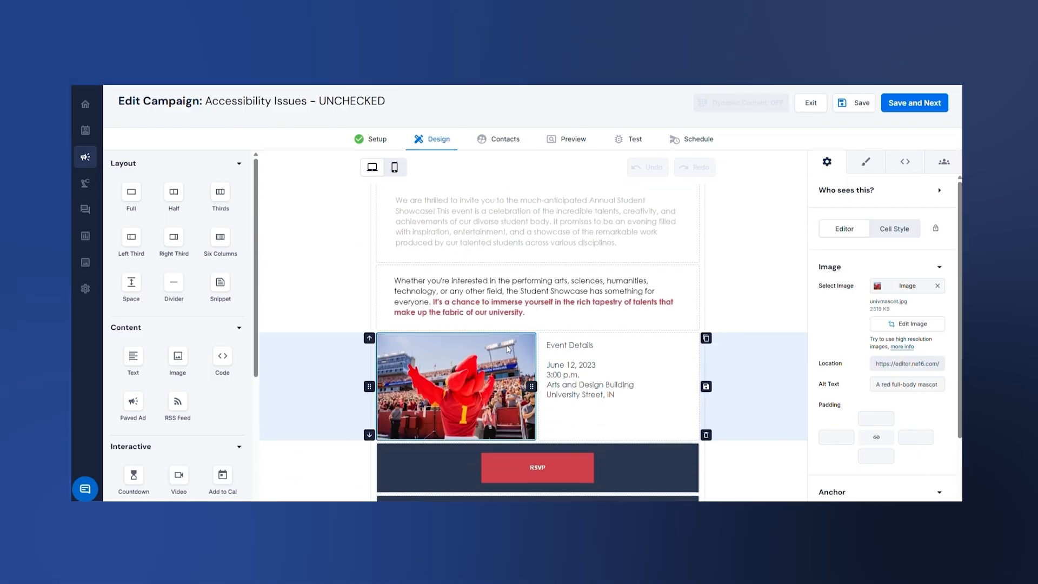
# Rerun the accessibility checks on the edited email and review the remaining image alt issue
pyautogui.click(573, 137)
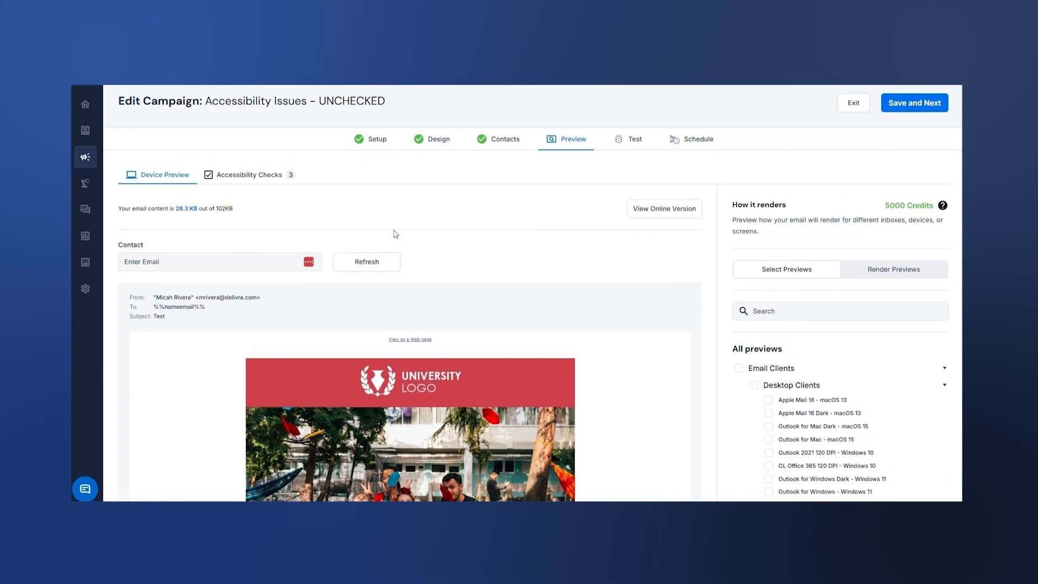
pyautogui.click(279, 182)
pyautogui.click(828, 259)
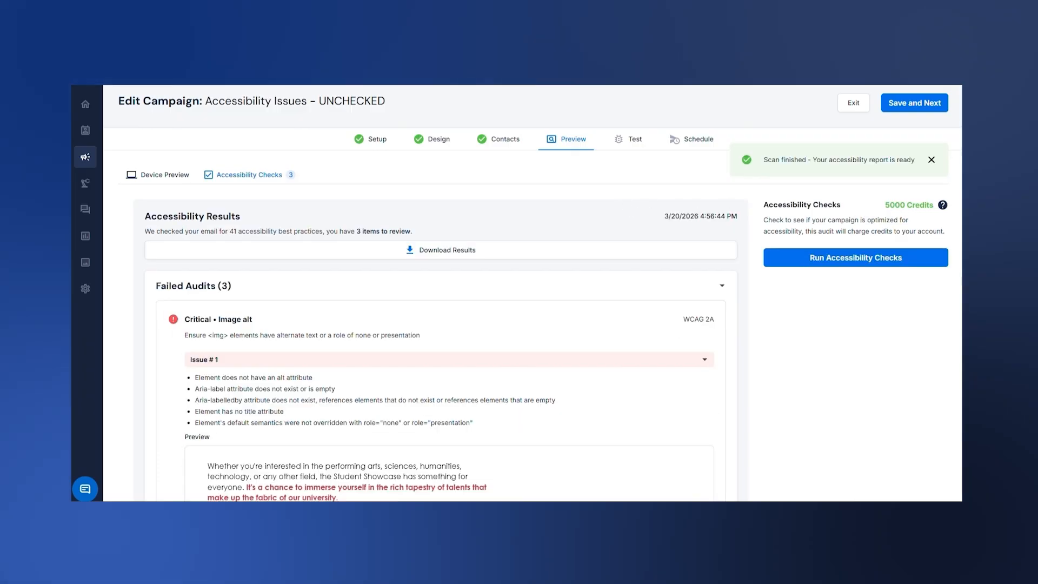
pyautogui.scroll(-3, 435, 324)
pyautogui.scroll(2, 481, 246)
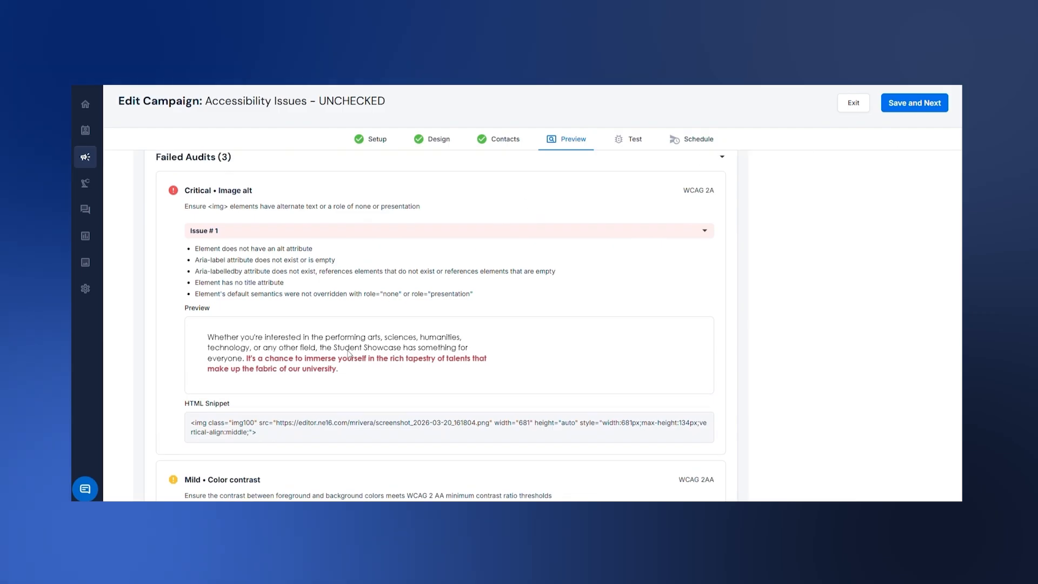
# Add a full-width row below the gray intro text and enter the "Whether you're interested in the performing arts" image's paragraph as real text
pyautogui.click(439, 142)
pyautogui.scroll(-4, 540, 346)
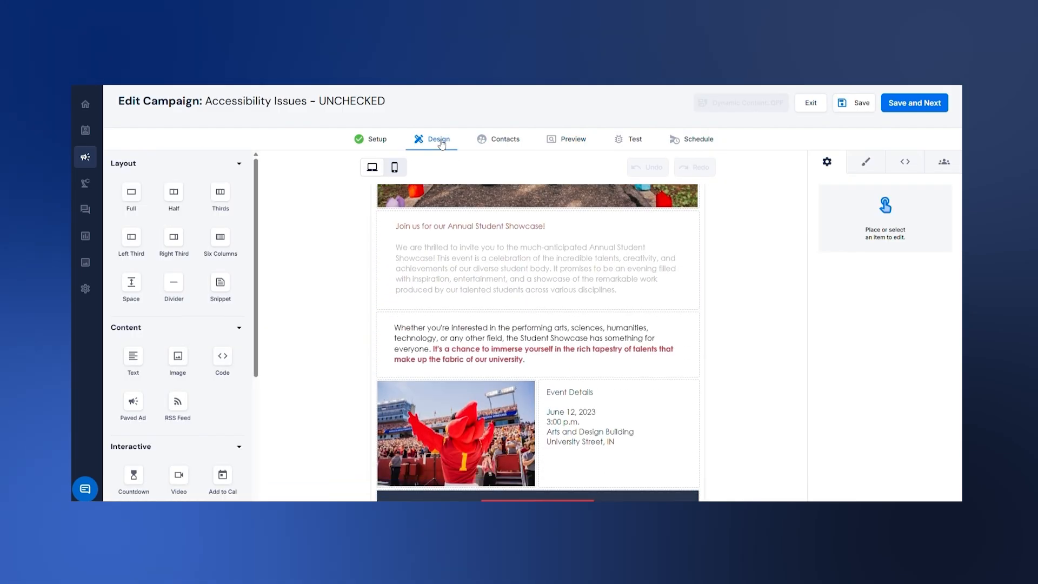
pyautogui.click(597, 355)
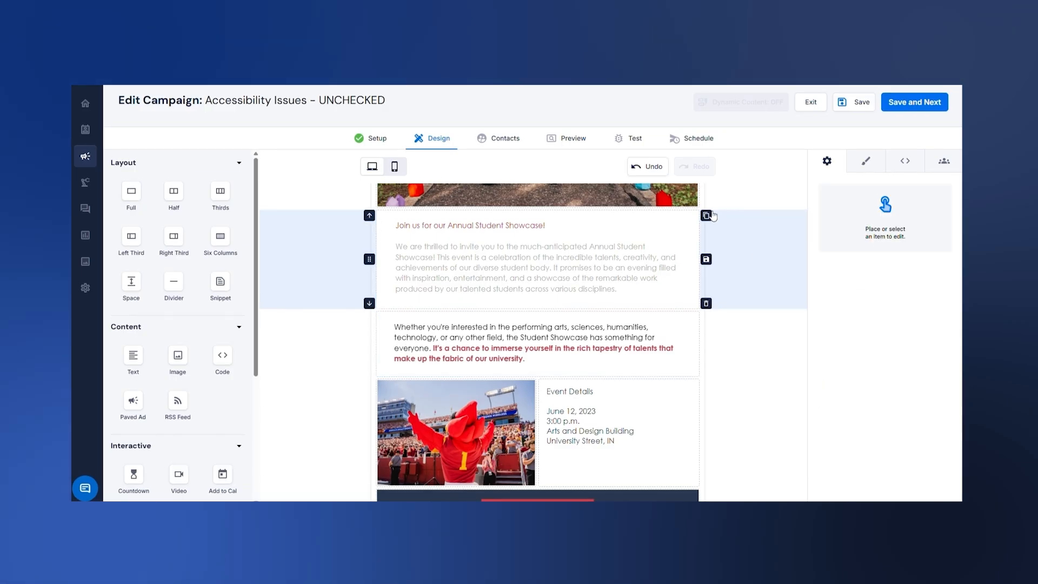
pyautogui.moveTo(129, 189); pyautogui.dragTo(541, 319)
pyautogui.write("Whether you're interested in the performing arts, sciences, humanities, technology, or any other field, the Student Showcase has something for everyone. It's a chance to immerse yourself in the rich tapestry of talents that make up the fabric of our university.")
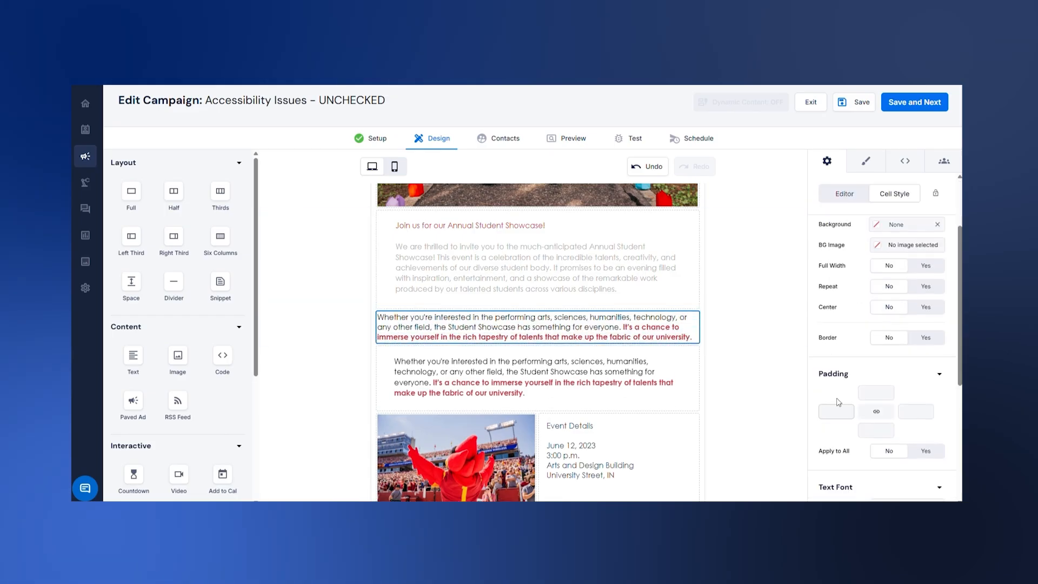
# Set the new text cell's side padding to 40 and top padding to 20, and remove the image-based text row below it
pyautogui.click(836, 411)
pyautogui.write('40')
pyautogui.click(916, 412)
pyautogui.write('40')
pyautogui.click(875, 393)
pyautogui.write('20')
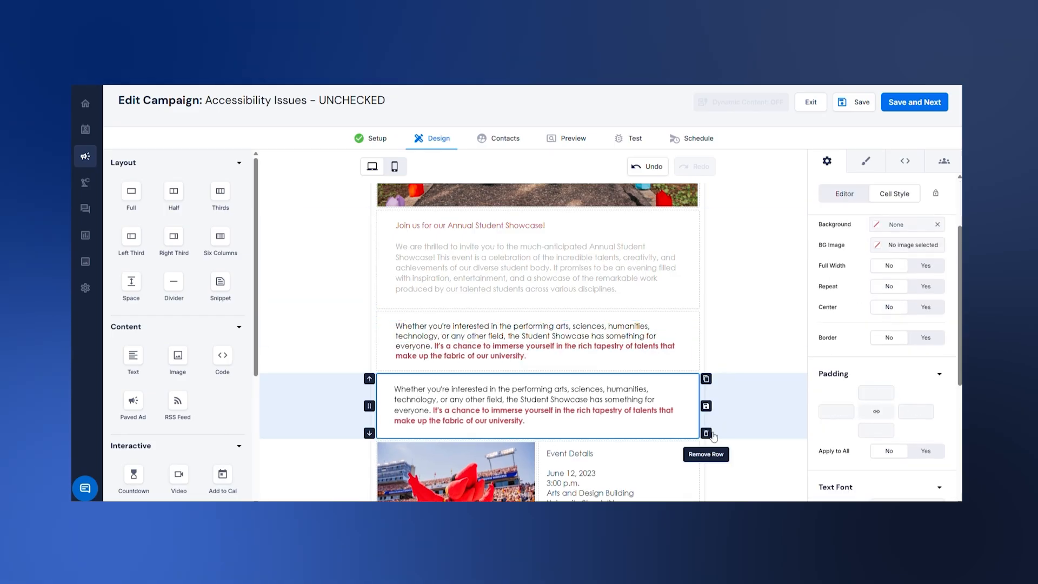
pyautogui.click(706, 434)
# Set the replacement paragraph's line spacing to 1.4 and save the design
pyautogui.click(557, 364)
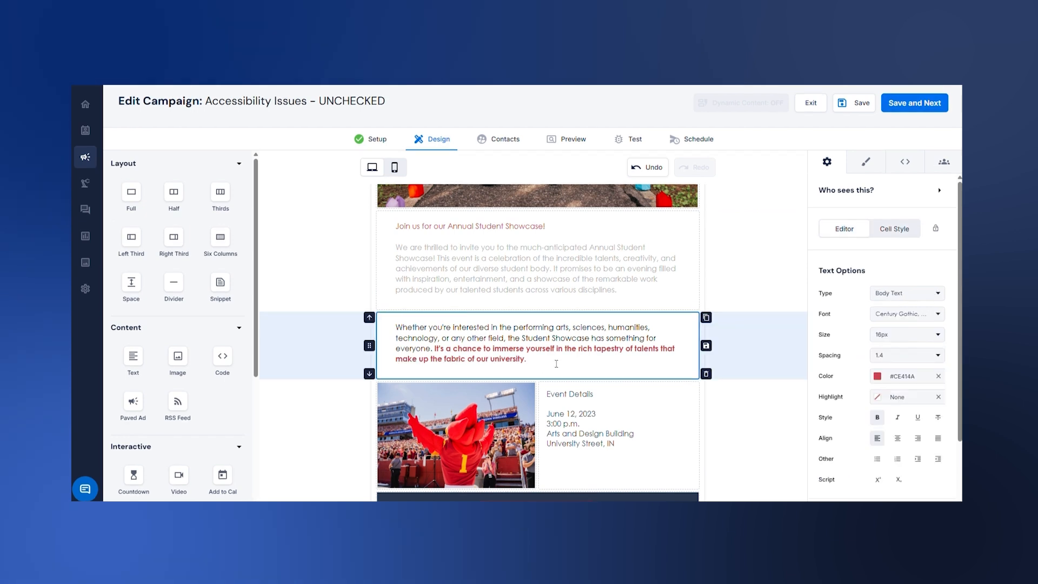
pyautogui.moveTo(556, 364); pyautogui.dragTo(389, 327)
pyautogui.click(493, 337)
pyautogui.click(858, 104)
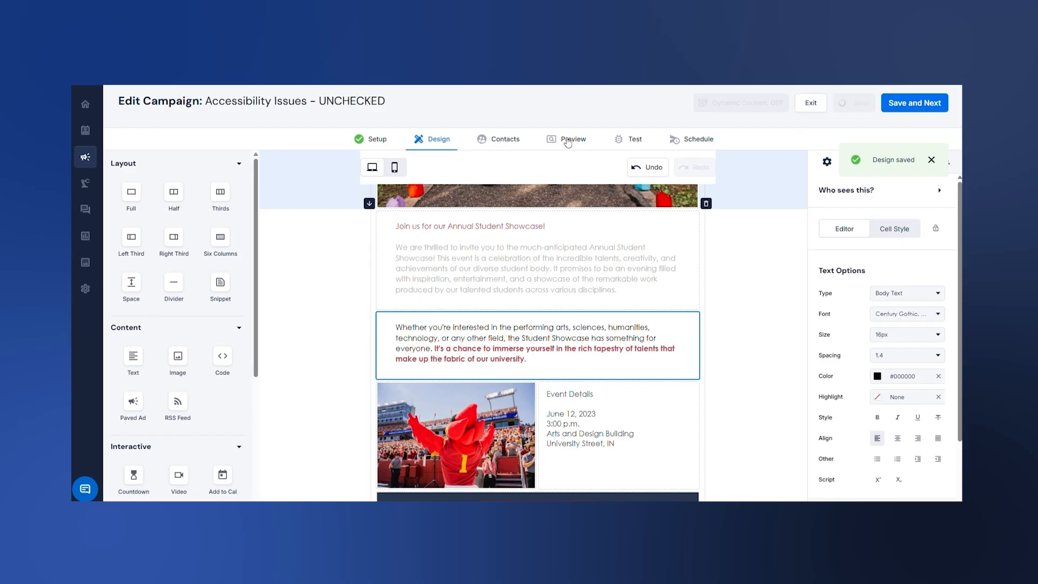
# Run the accessibility checks again on the design with the text image replaced
pyautogui.click(567, 141)
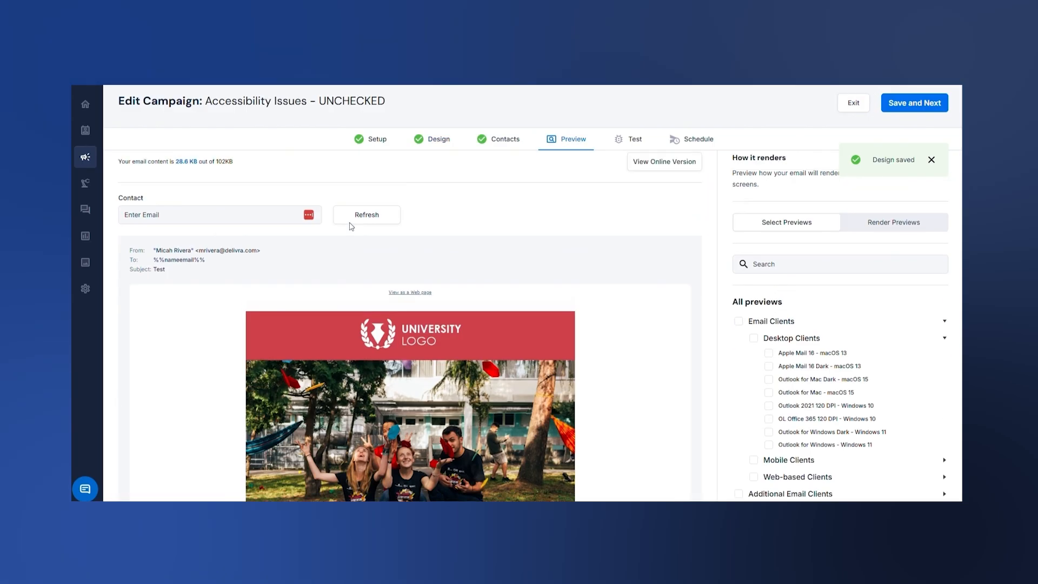
pyautogui.click(287, 174)
pyautogui.click(790, 265)
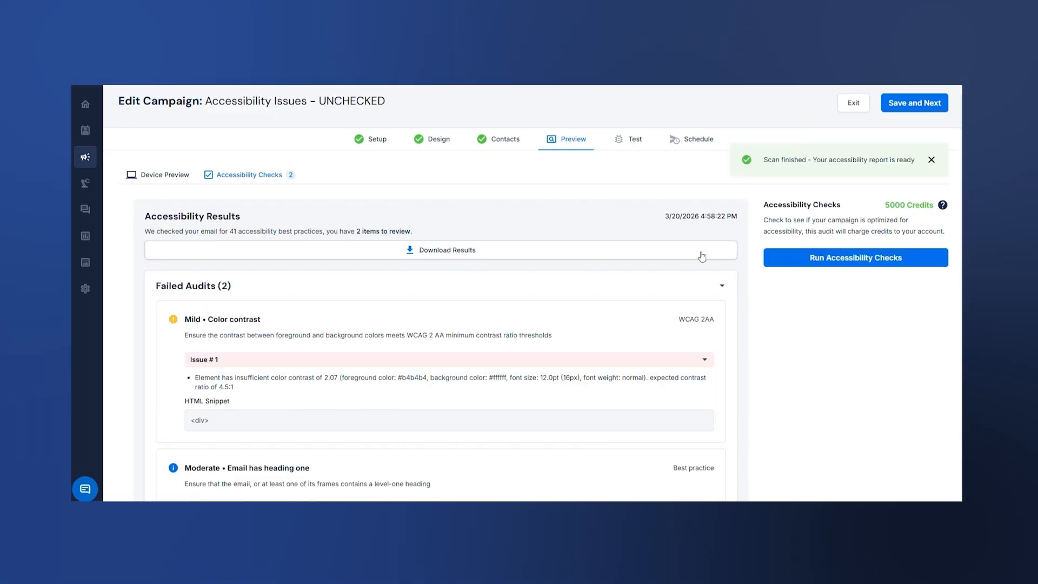
# Set the font color of the gray "We are thrilled to invite you" paragraph to #000000 and save the design
pyautogui.scroll(-1, 697, 257)
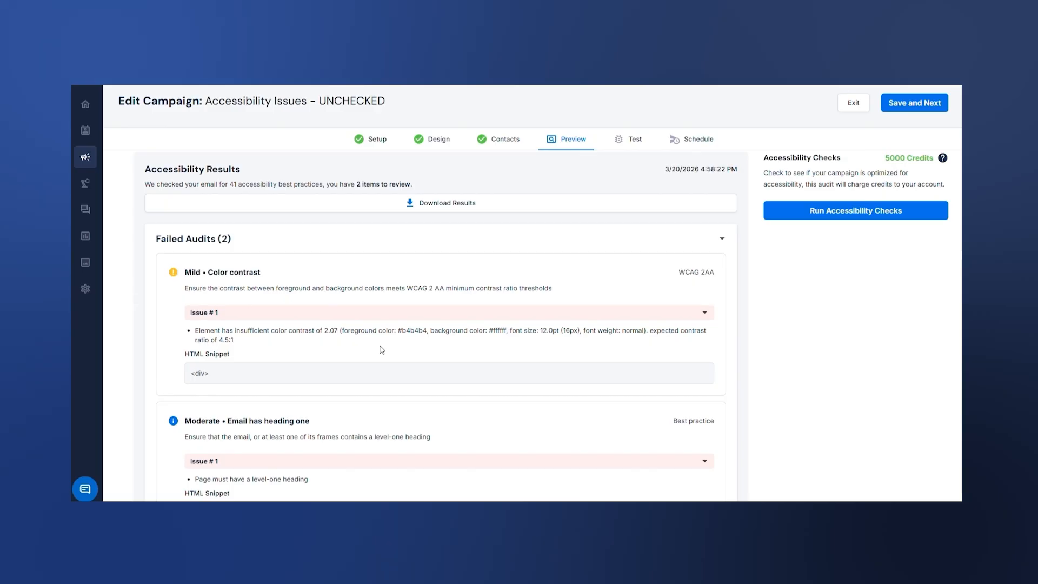
pyautogui.click(442, 137)
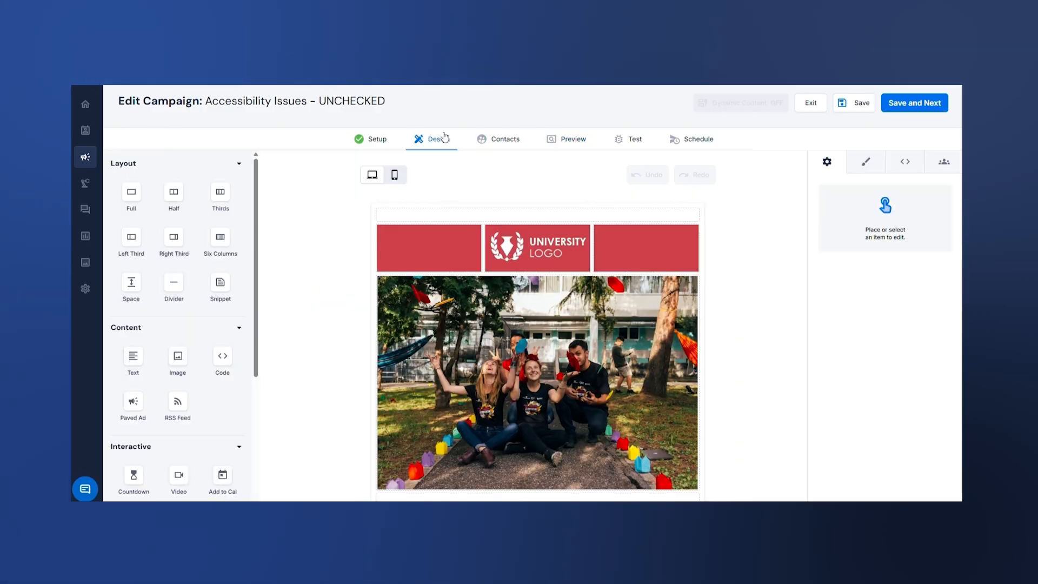
pyautogui.scroll(-4, 442, 362)
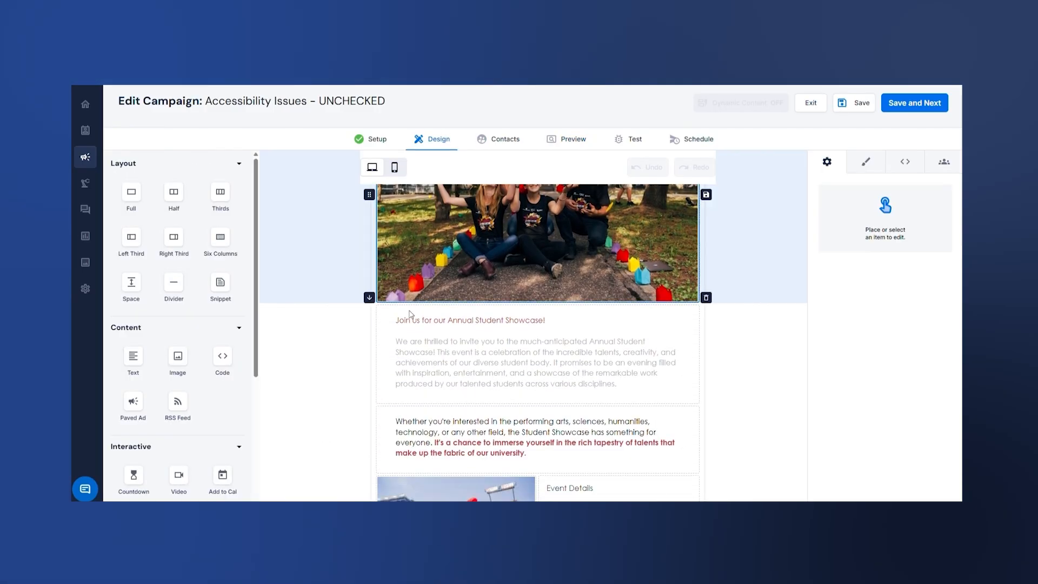
pyautogui.click(441, 361)
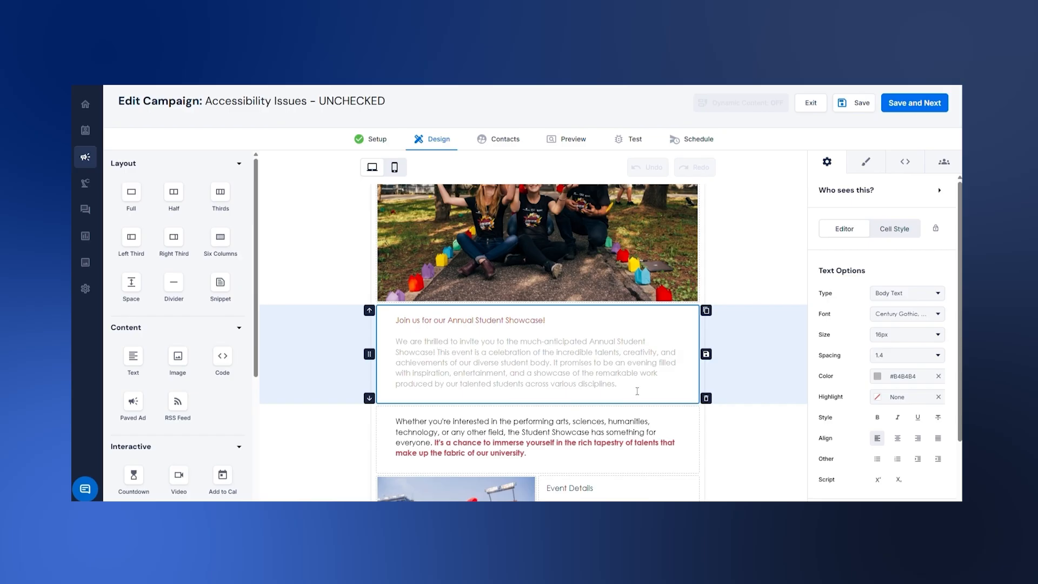
pyautogui.moveTo(637, 390); pyautogui.dragTo(404, 346)
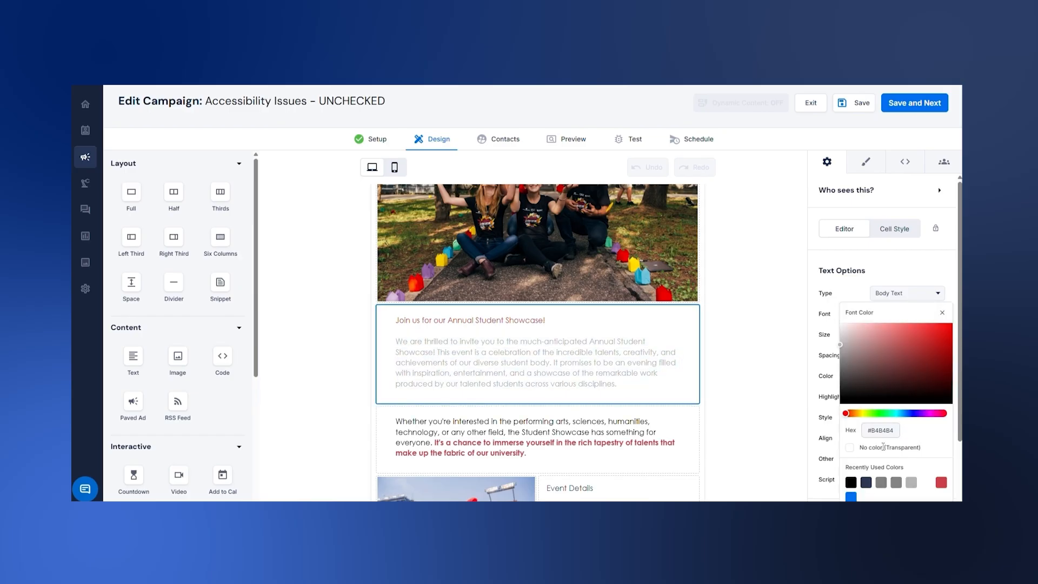
pyautogui.click(851, 481)
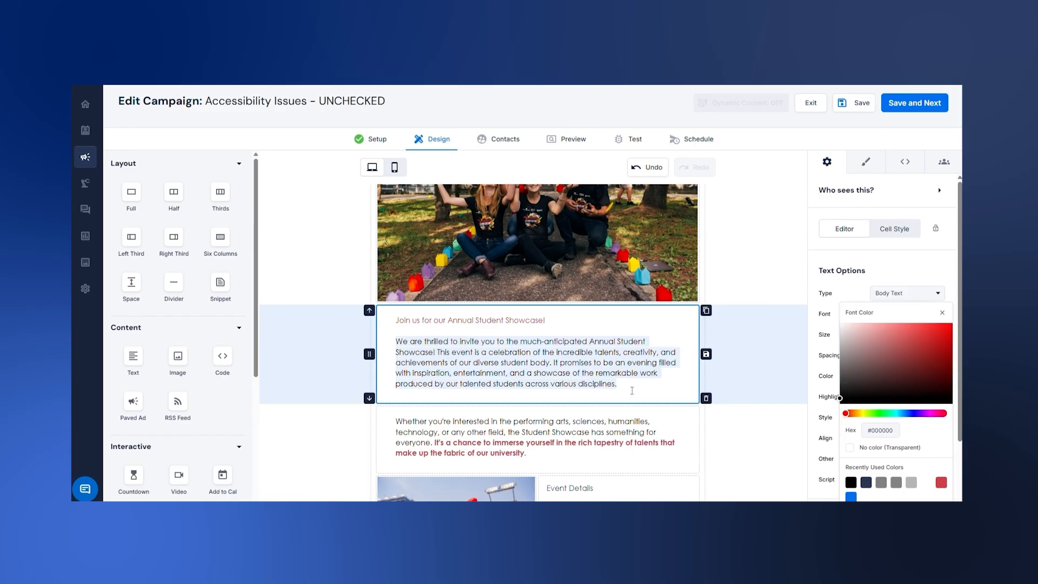
pyautogui.click(666, 378)
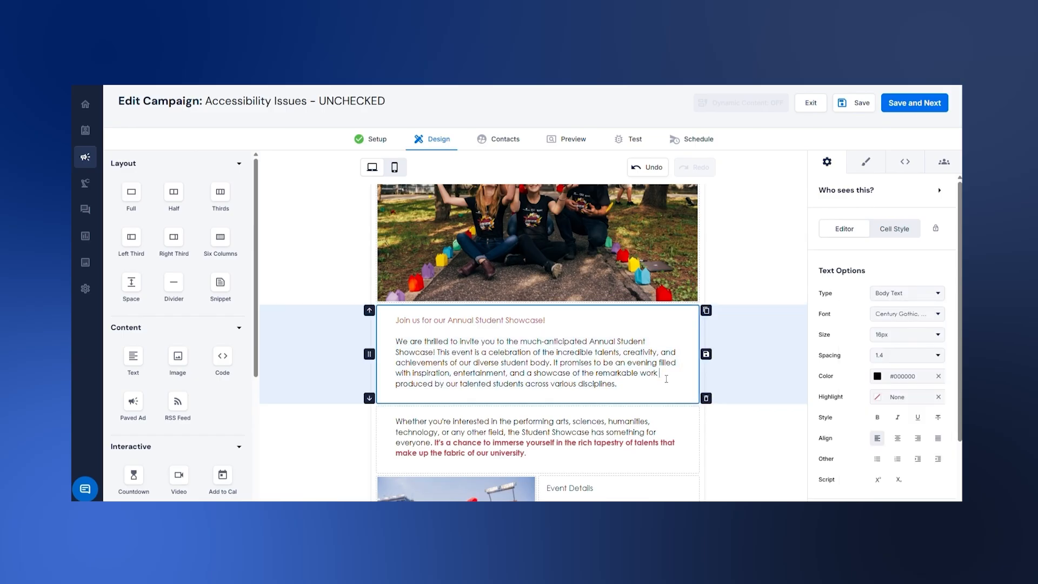
pyautogui.click(858, 110)
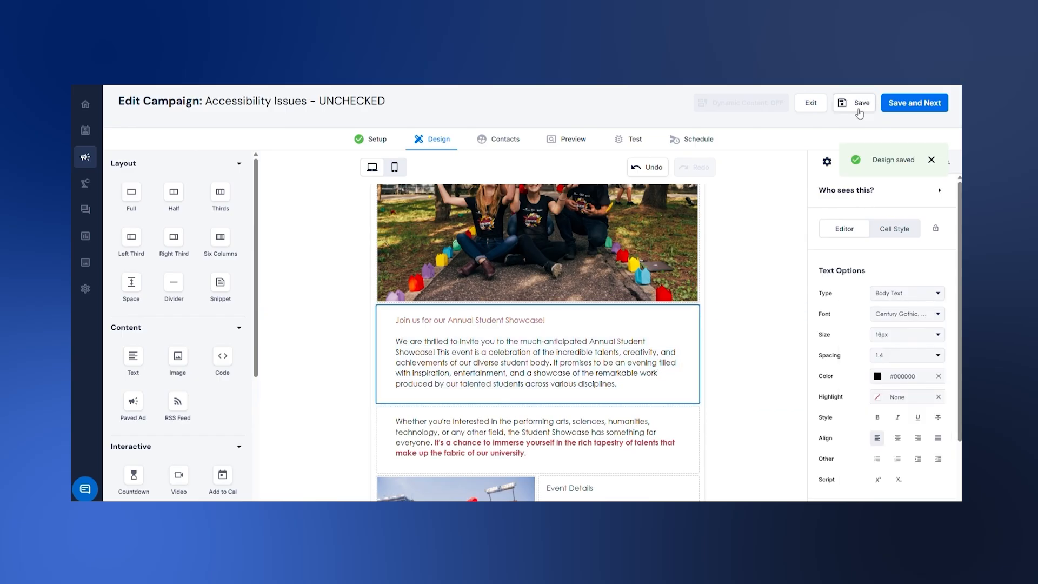
# Run the accessibility checks again on the design with the darkened intro paragraph
pyautogui.click(547, 149)
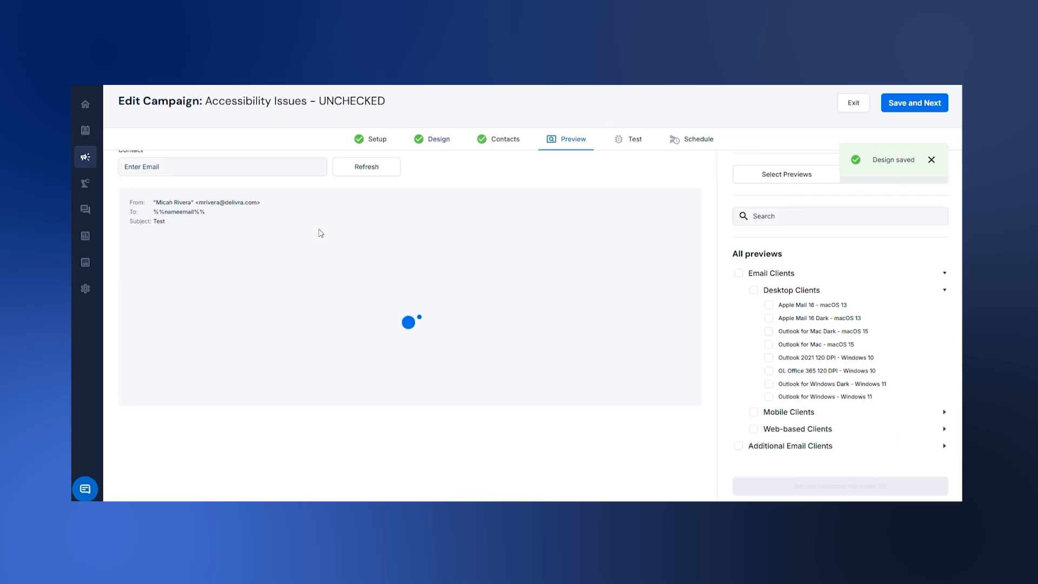
pyautogui.click(284, 184)
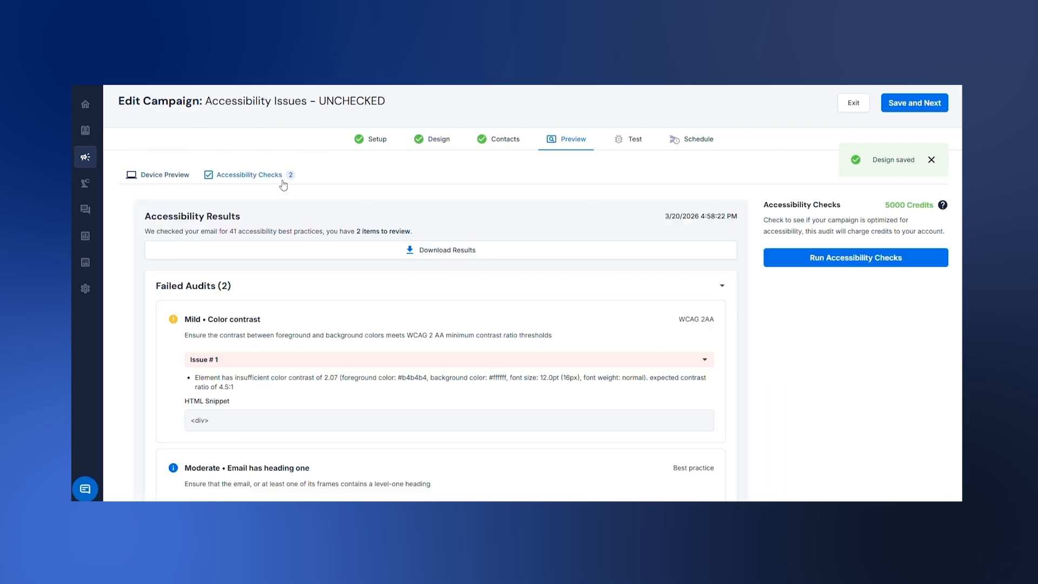
pyautogui.click(829, 258)
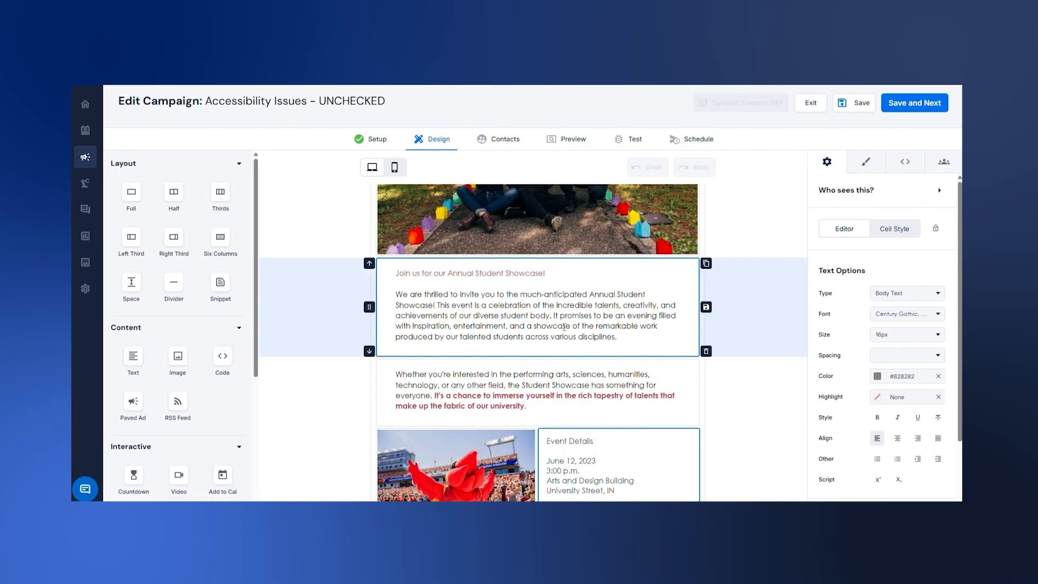
# Change the text type of the "Join us for our Annual Student Showcase!" line to Header
pyautogui.click(550, 378)
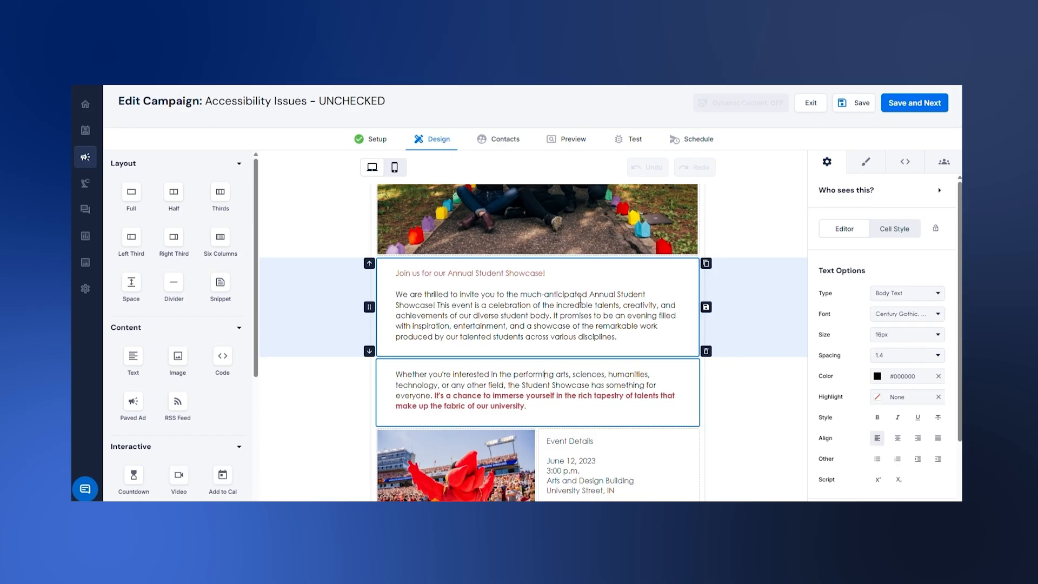
pyautogui.click(555, 278)
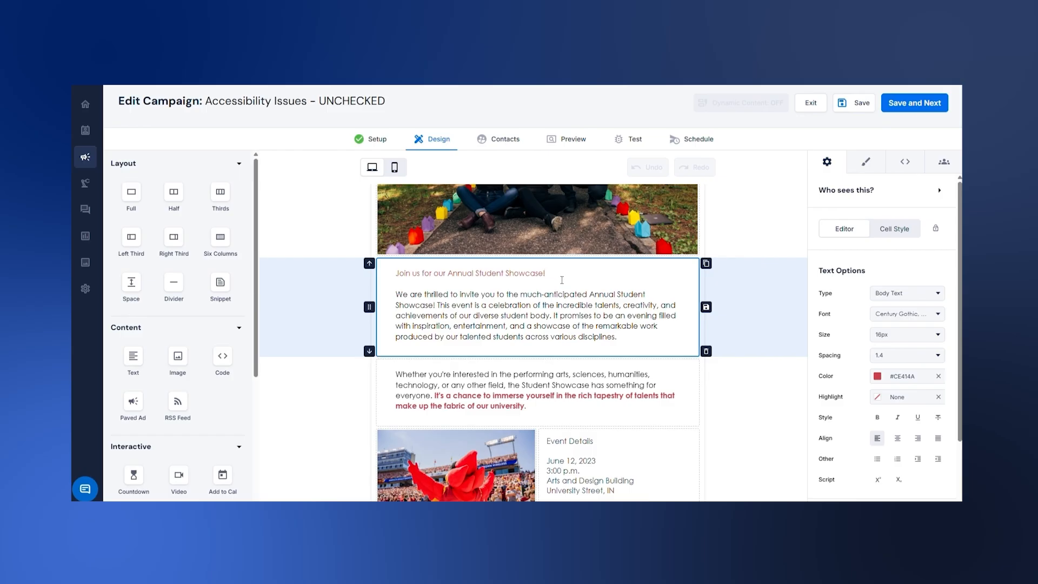
pyautogui.scroll(1, 559, 296)
pyautogui.moveTo(545, 320); pyautogui.dragTo(394, 320)
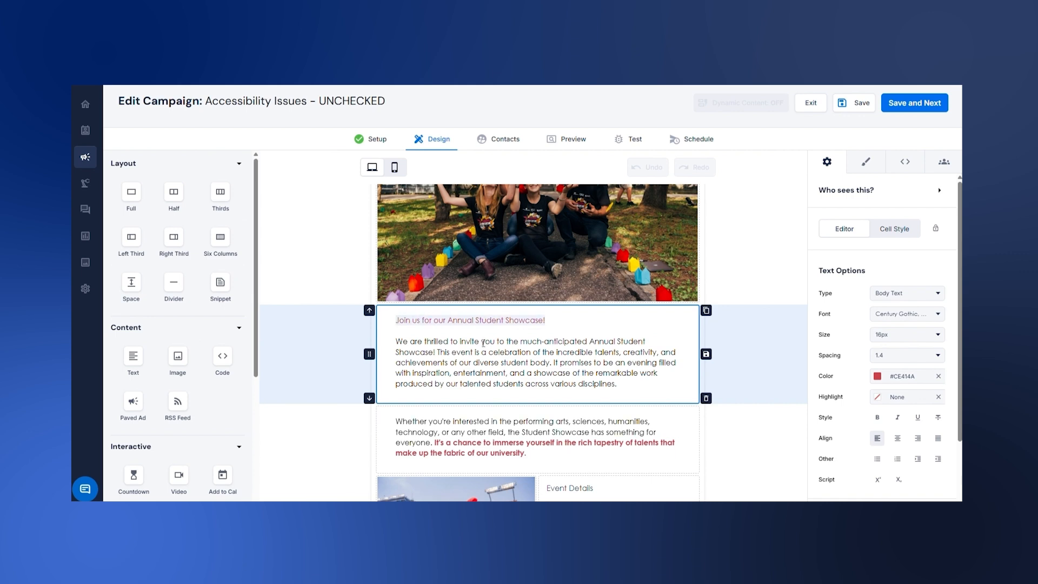
pyautogui.click(895, 293)
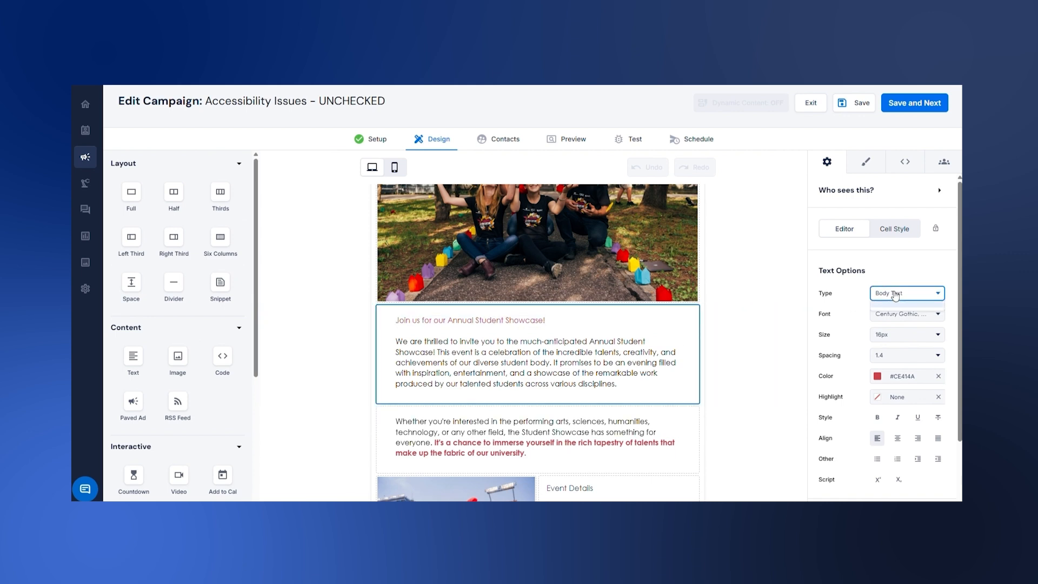
pyautogui.click(898, 320)
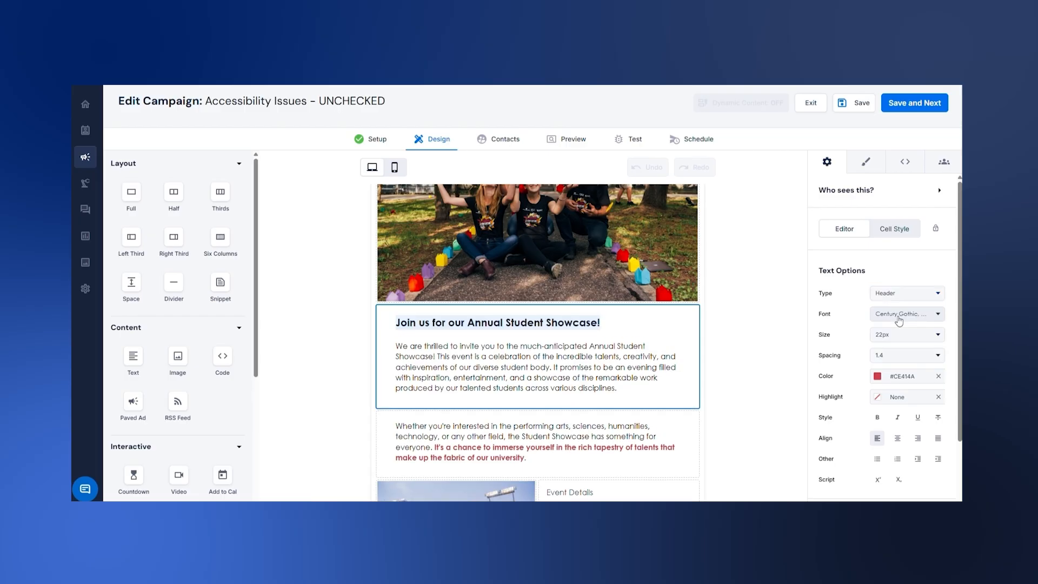
pyautogui.click(545, 346)
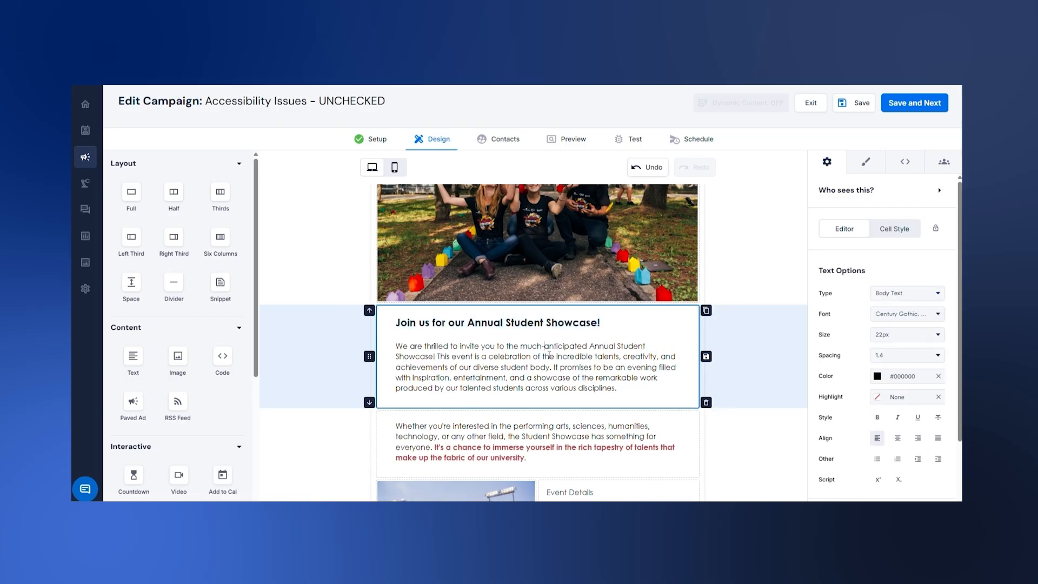
# Set the "Join us for our Annual Student Showcase!" heading's font color to red #CE414A and save the design
pyautogui.moveTo(622, 332); pyautogui.dragTo(393, 323)
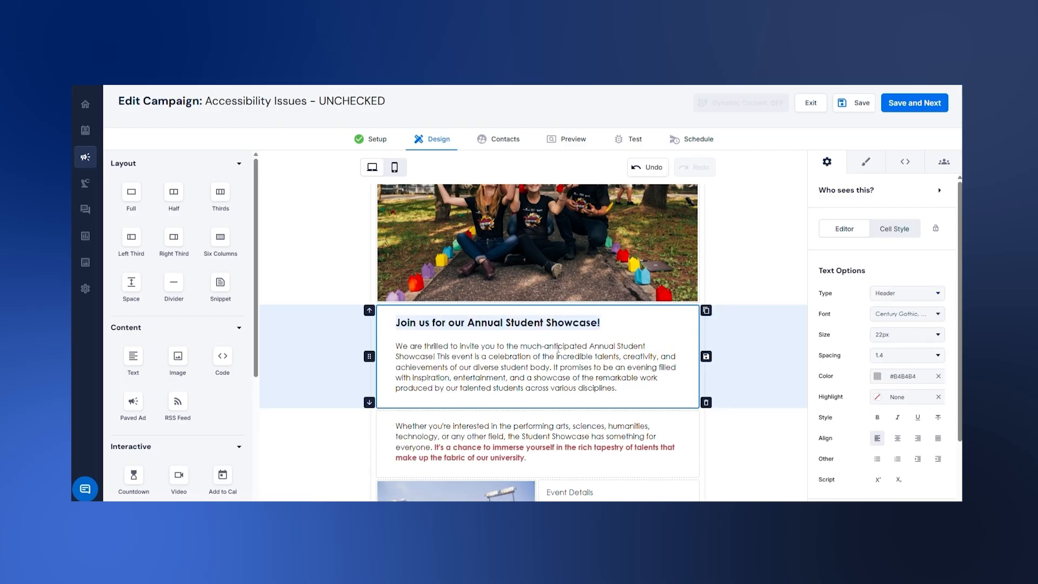
pyautogui.click(877, 377)
pyautogui.click(850, 496)
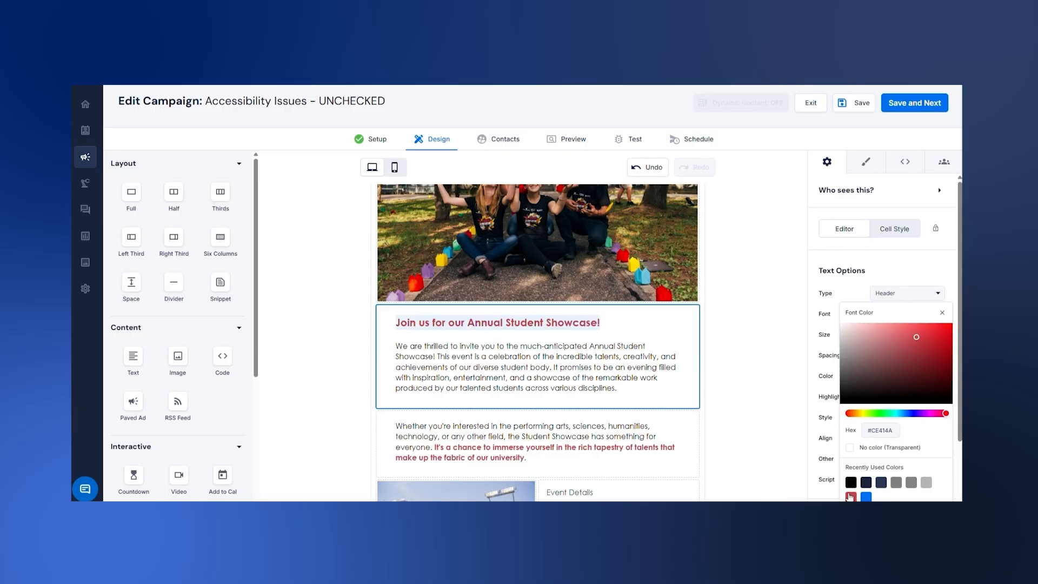
pyautogui.click(646, 387)
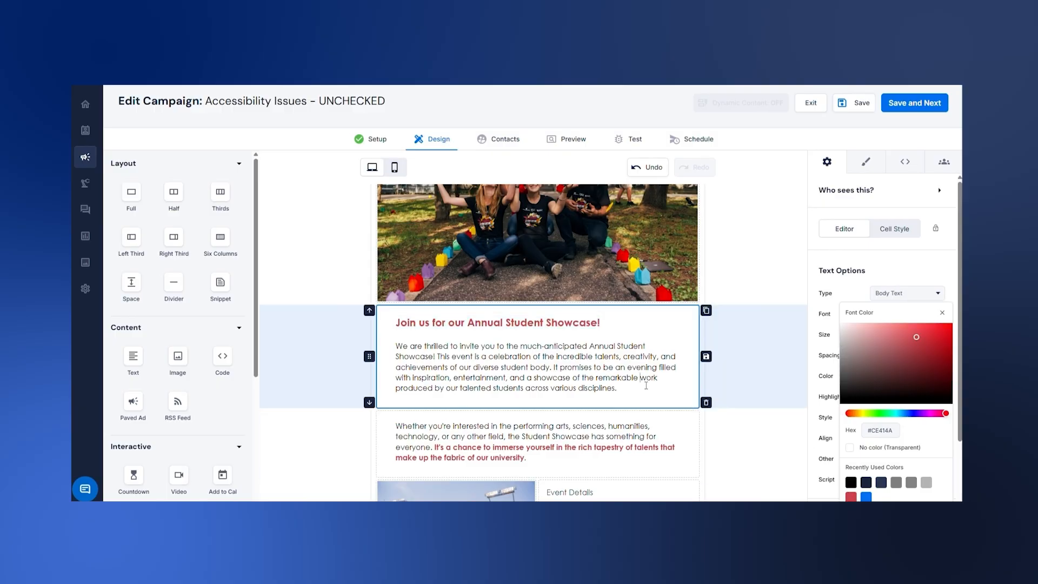
pyautogui.click(862, 108)
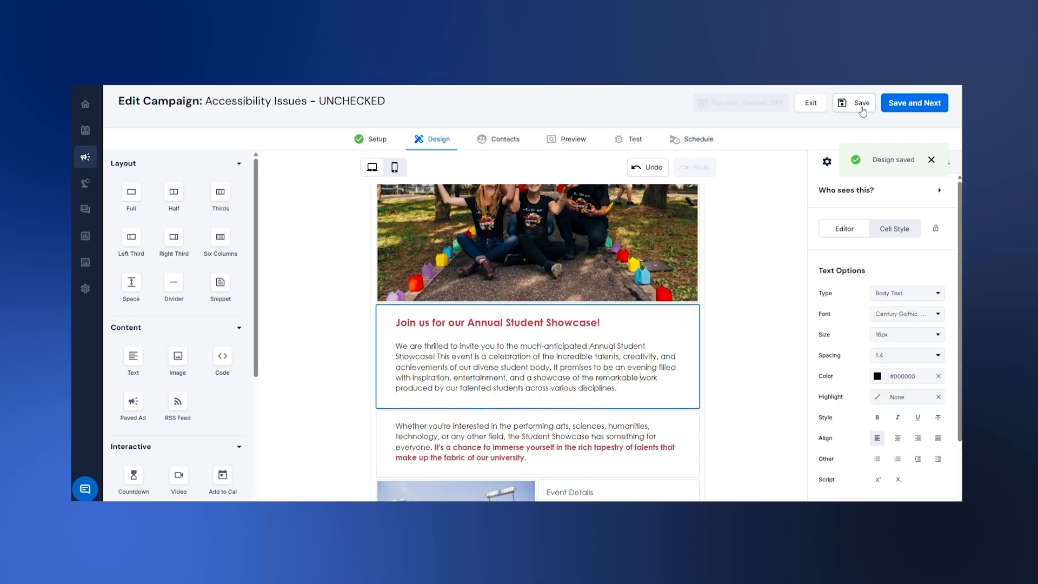
# Run the accessibility checks again on the design with the new heading
pyautogui.click(564, 141)
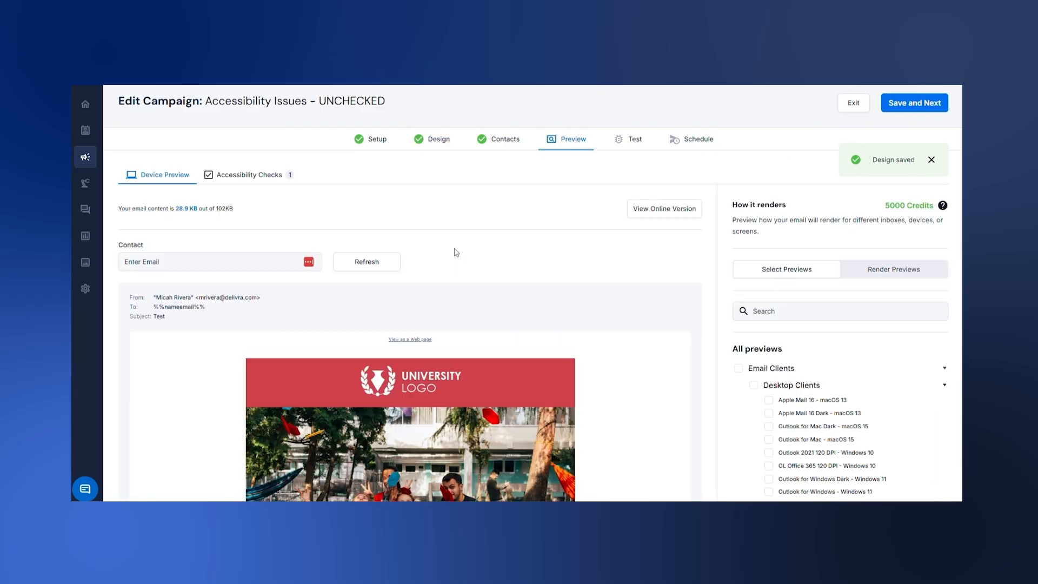
pyautogui.click(254, 174)
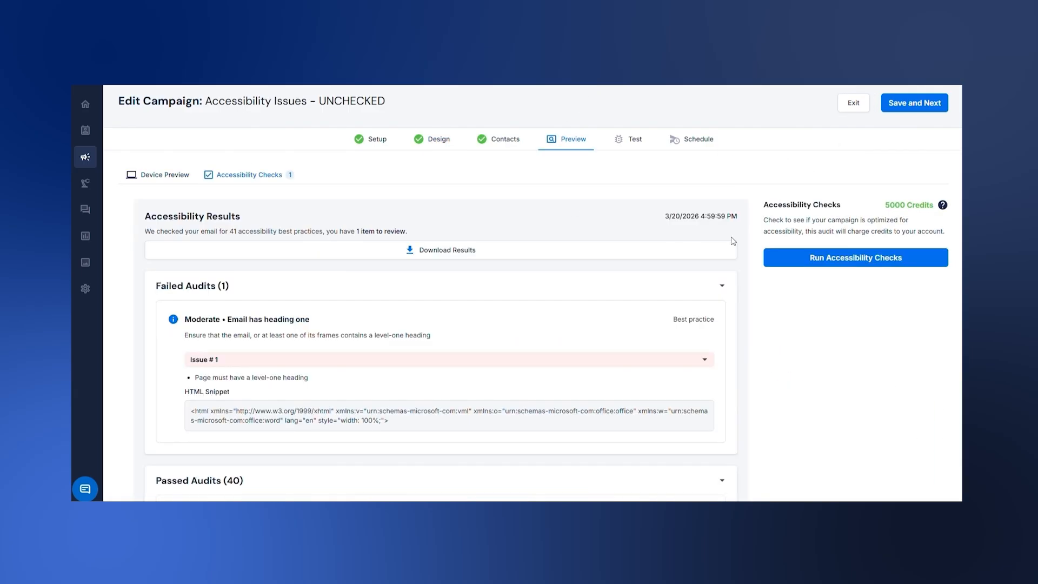
pyautogui.click(827, 257)
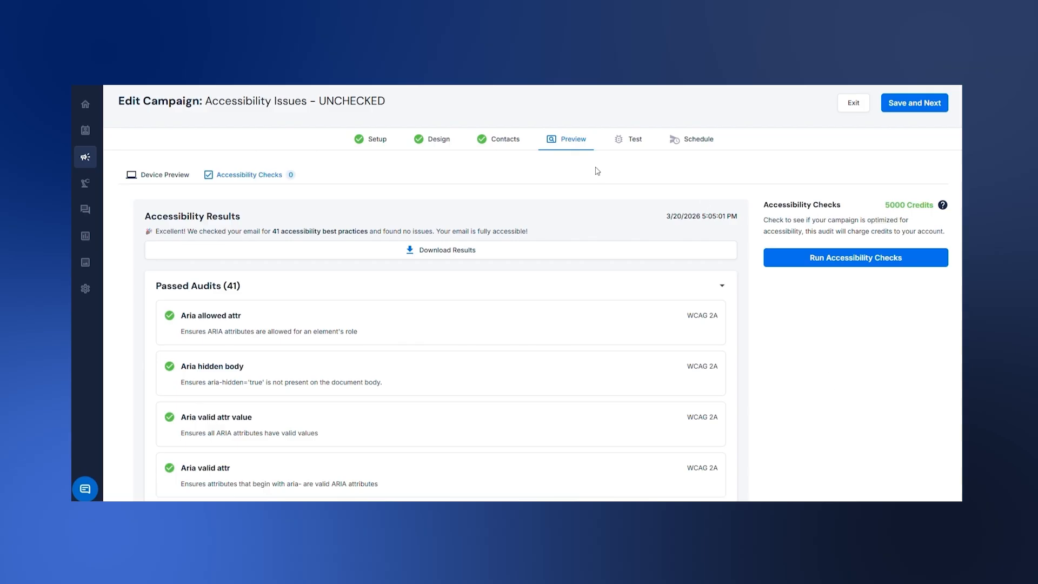
pyautogui.click(457, 143)
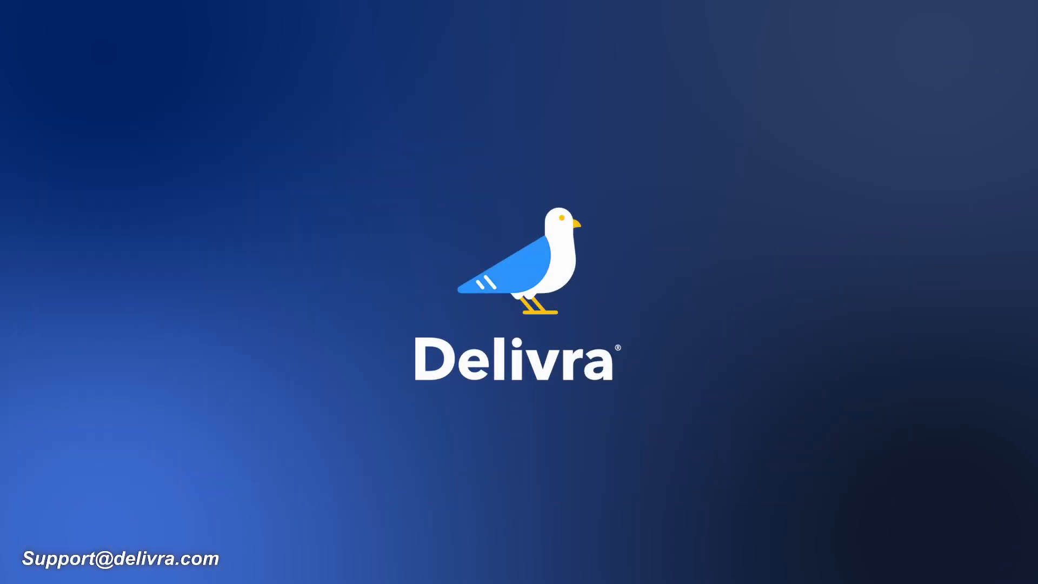